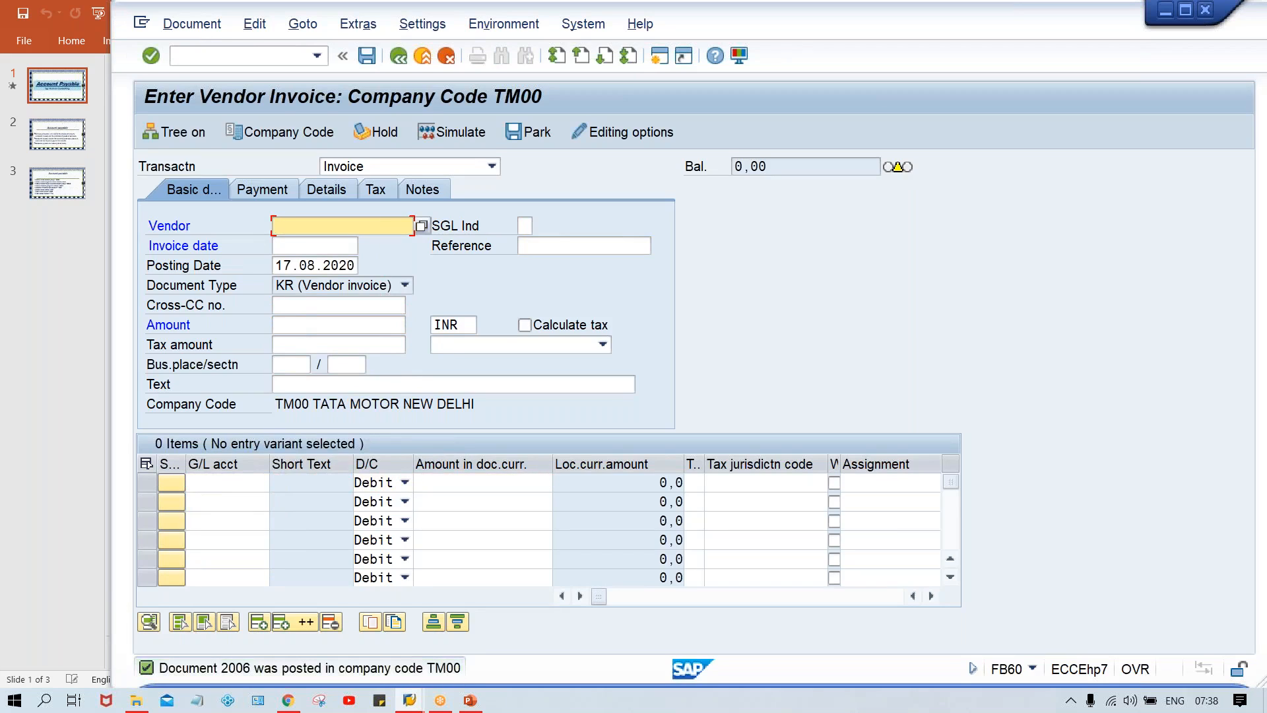
Step: Fill in the vendor invoice header with the test vendor, invoice date 17.08.2020 and amount 2000 INR
{"action": "type", "text": "2006"}
{"action": "key", "text": "BackSpace"}
{"action": "key", "text": "BackSpace"}
{"action": "key", "text": "BackSpace"}
{"action": "key", "text": "BackSpace"}
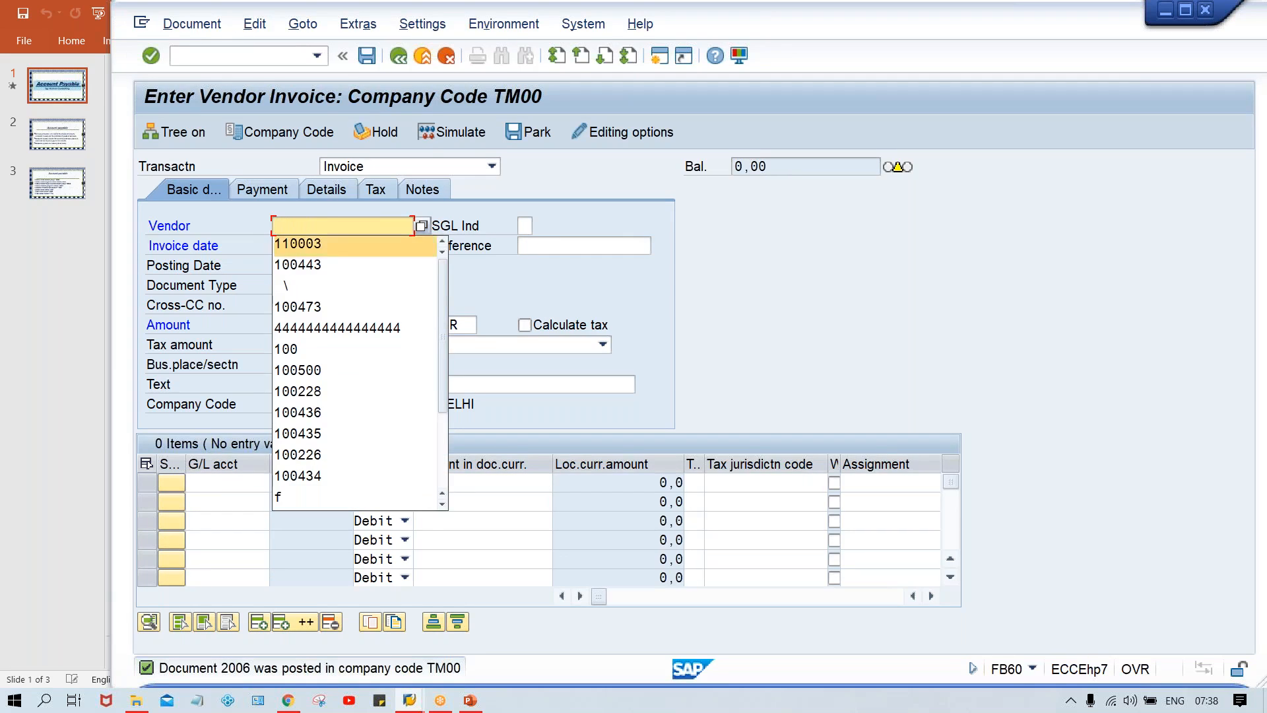
{"action": "key", "text": "Down"}
{"action": "key", "text": "Return"}
{"action": "key", "text": "Tab"}
{"action": "key", "text": "Tab"}
{"action": "key", "text": "Down"}
{"action": "key", "text": "Return"}
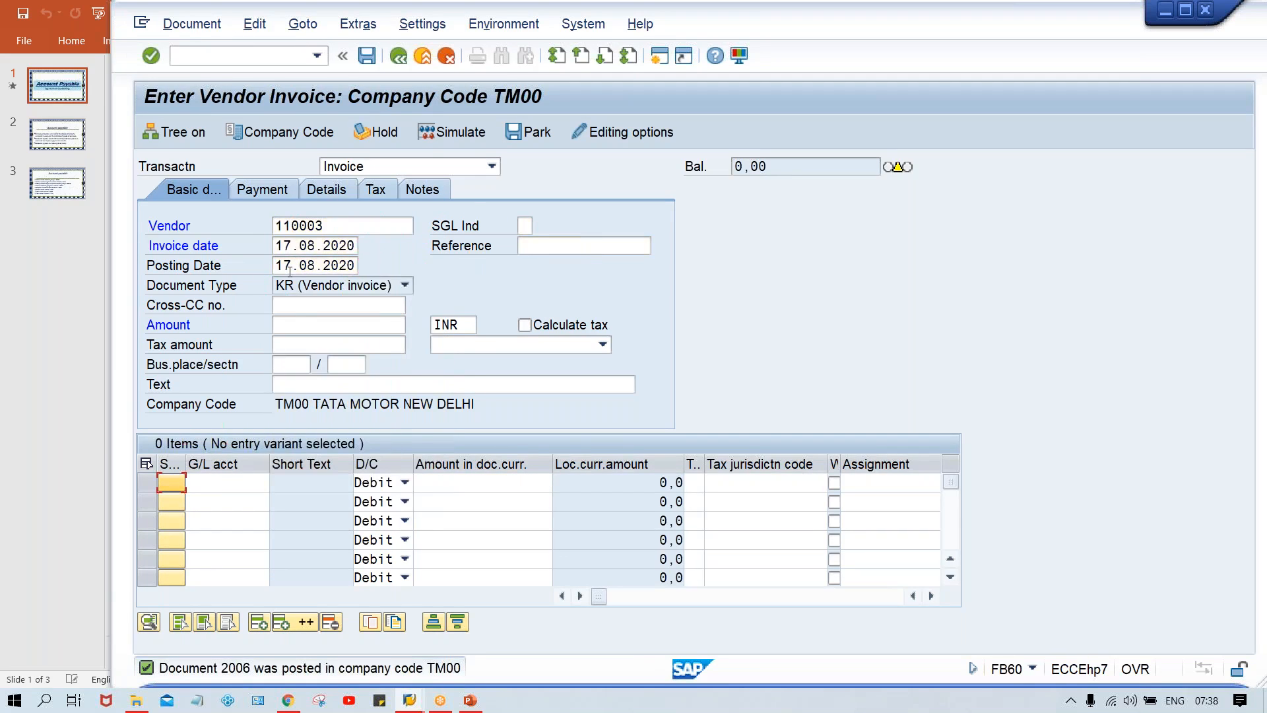
{"action": "left_click", "coordinate": [300, 328]}
{"action": "type", "text": "2000"}
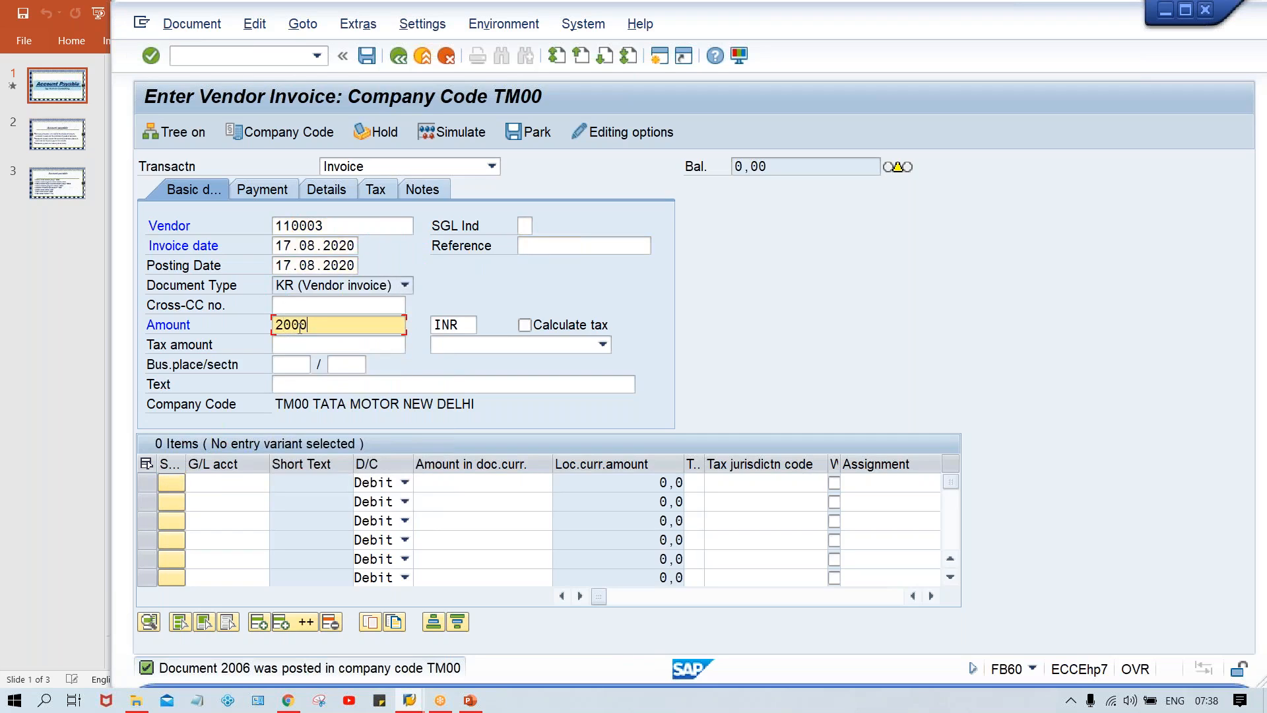
Step: Add a debit line of 2000 on G/L account 4000 and post the invoice
{"action": "key", "text": "Return"}
{"action": "type", "text": "4"}
{"action": "key", "text": "Down"}
{"action": "key", "text": "Return"}
{"action": "key", "text": "Tab"}
{"action": "type", "text": "2000"}
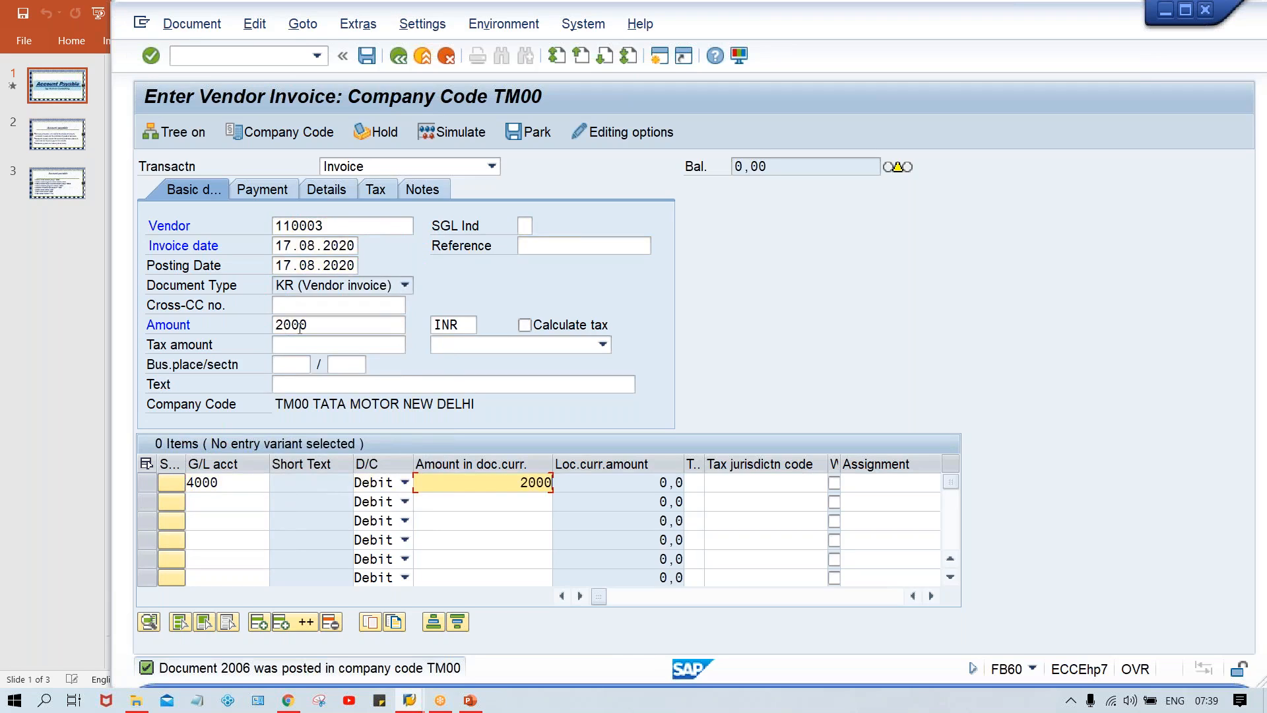
{"action": "key", "text": "Return"}
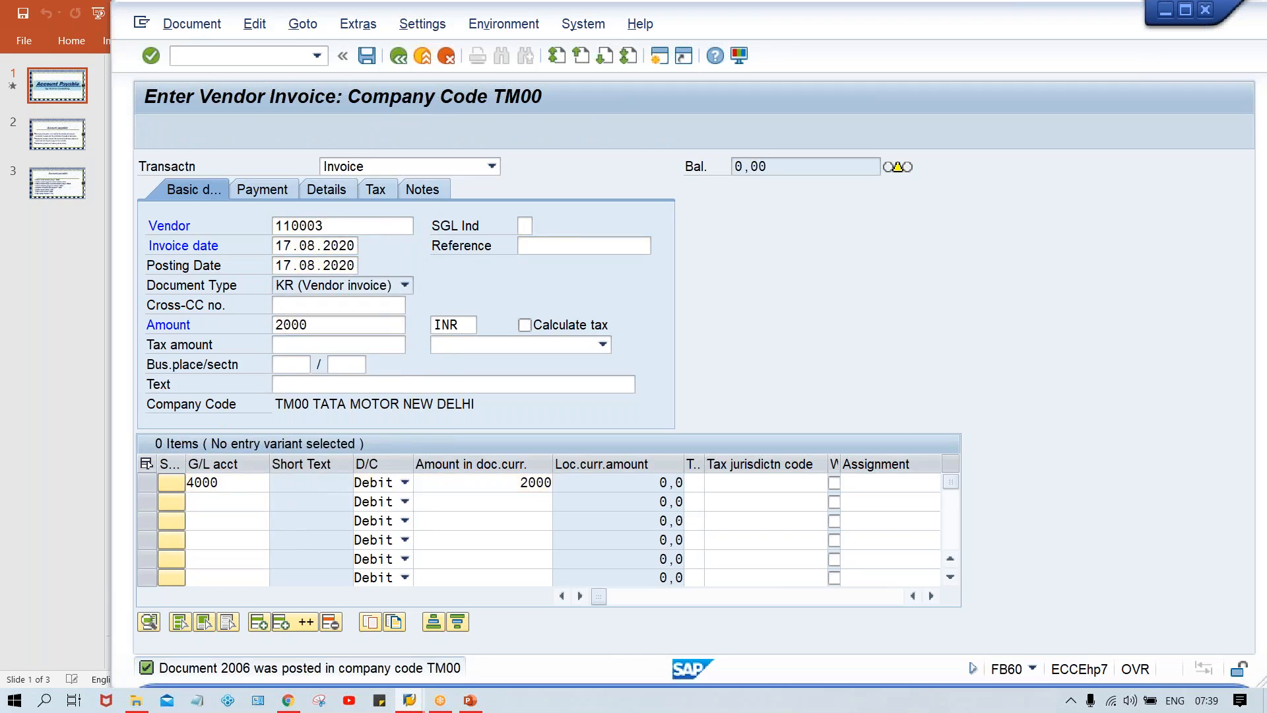
Step: Fill in another vendor invoice header for the test vendor, dated 17.08.2020, with amount 2500 INR
{"action": "key", "text": "Down"}
{"action": "key", "text": "Return"}
{"action": "key", "text": "Tab"}
{"action": "key", "text": "Tab"}
{"action": "key", "text": "Down"}
{"action": "key", "text": "Return"}
{"action": "key", "text": "Tab"}
{"action": "key", "text": "Tab"}
{"action": "key", "text": "Tab"}
{"action": "key", "text": "Tab"}
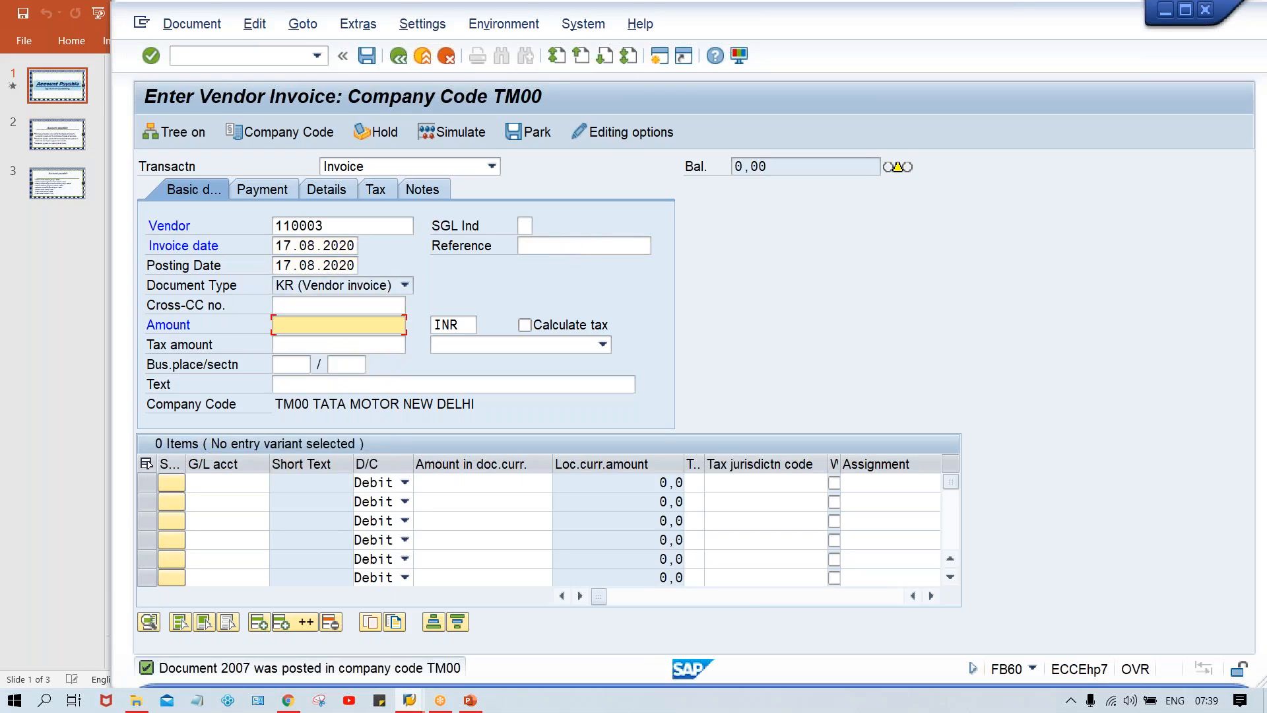
{"action": "type", "text": "2500"}
Step: Add a debit line of 2500 on G/L account 4000 and post the invoice
{"action": "key", "text": "ctrl+Tab"}
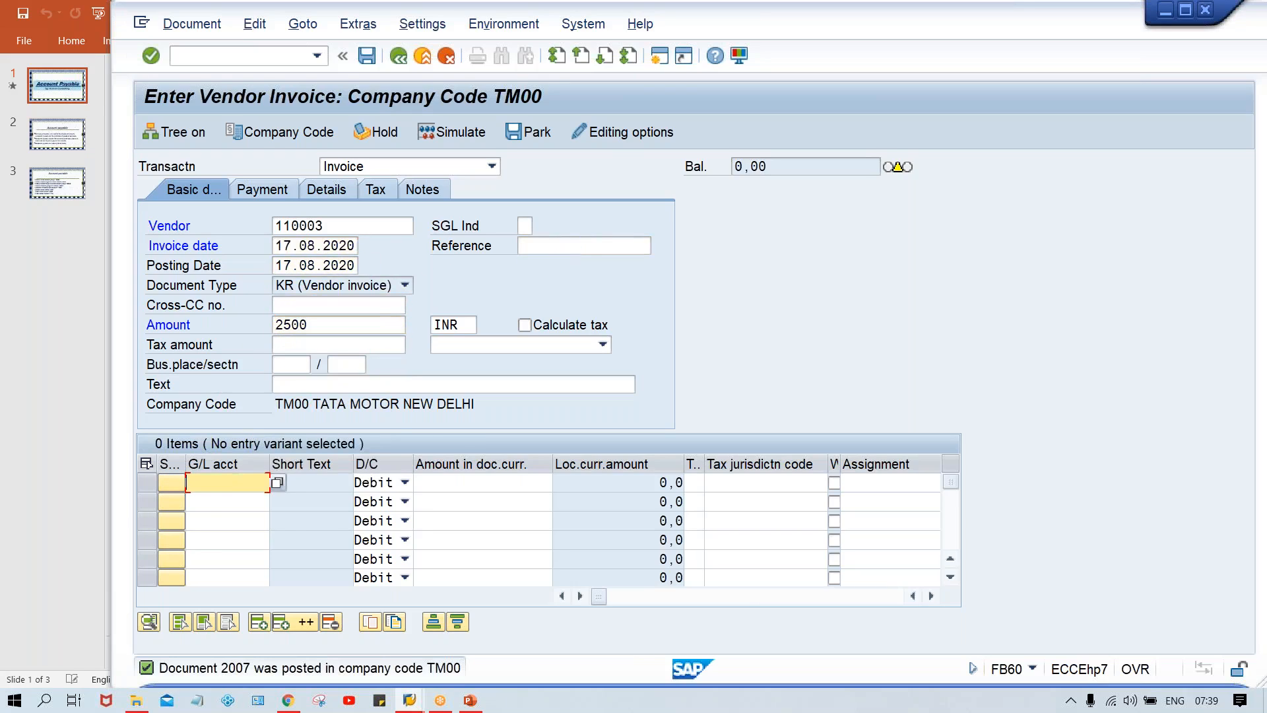
{"action": "type", "text": "4"}
{"action": "key", "text": "Down"}
{"action": "key", "text": "Return"}
{"action": "key", "text": "Tab"}
{"action": "key", "text": "Tab"}
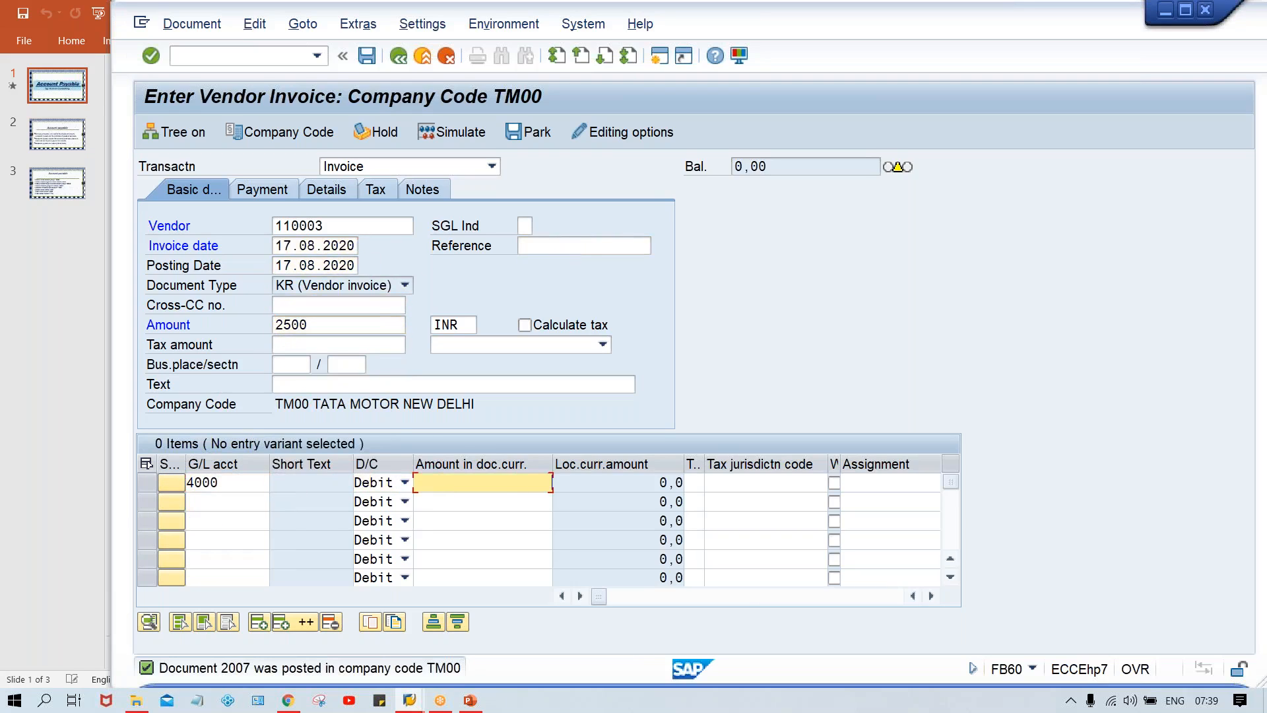
{"action": "type", "text": "2500"}
{"action": "key", "text": "Return"}
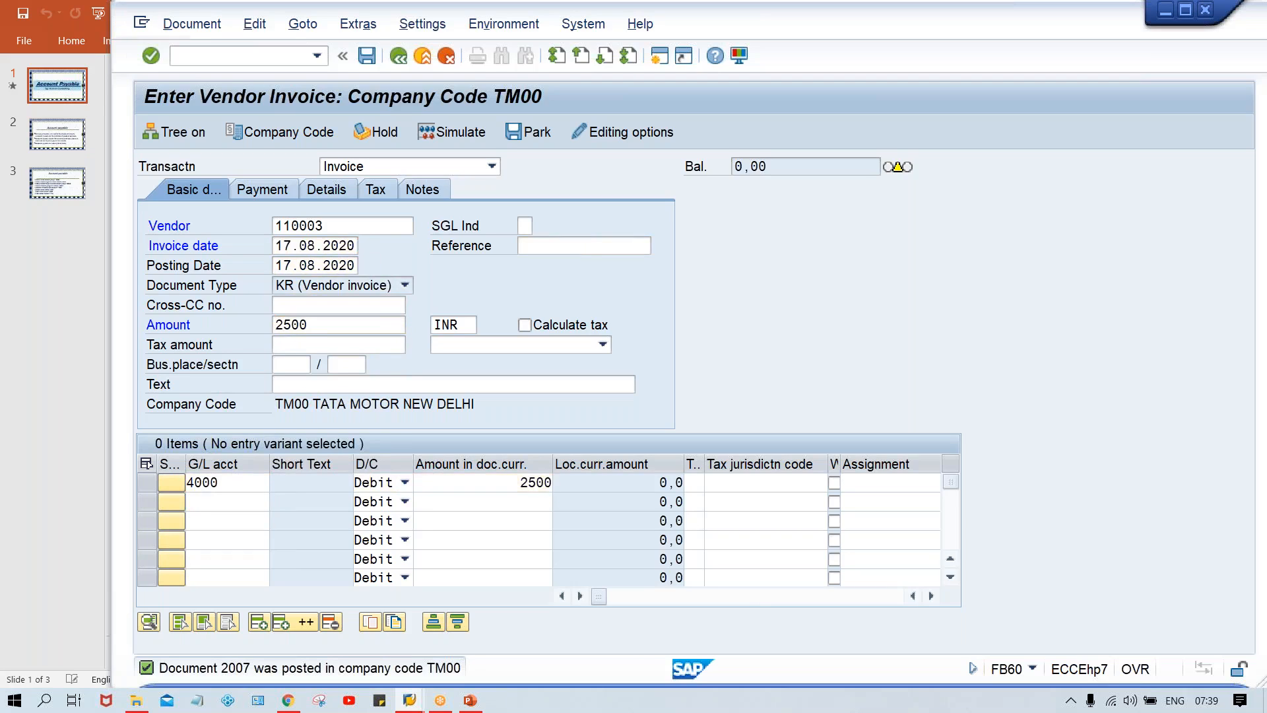
Step: Fill in a further vendor invoice header for the test vendor, dated 17.08.2020, with amount 3000 INR
{"action": "key", "text": "Tab"}
{"action": "key", "text": "shift+Tab"}
{"action": "key", "text": "Down"}
{"action": "key", "text": "Return"}
{"action": "key", "text": "Tab"}
{"action": "key", "text": "Down"}
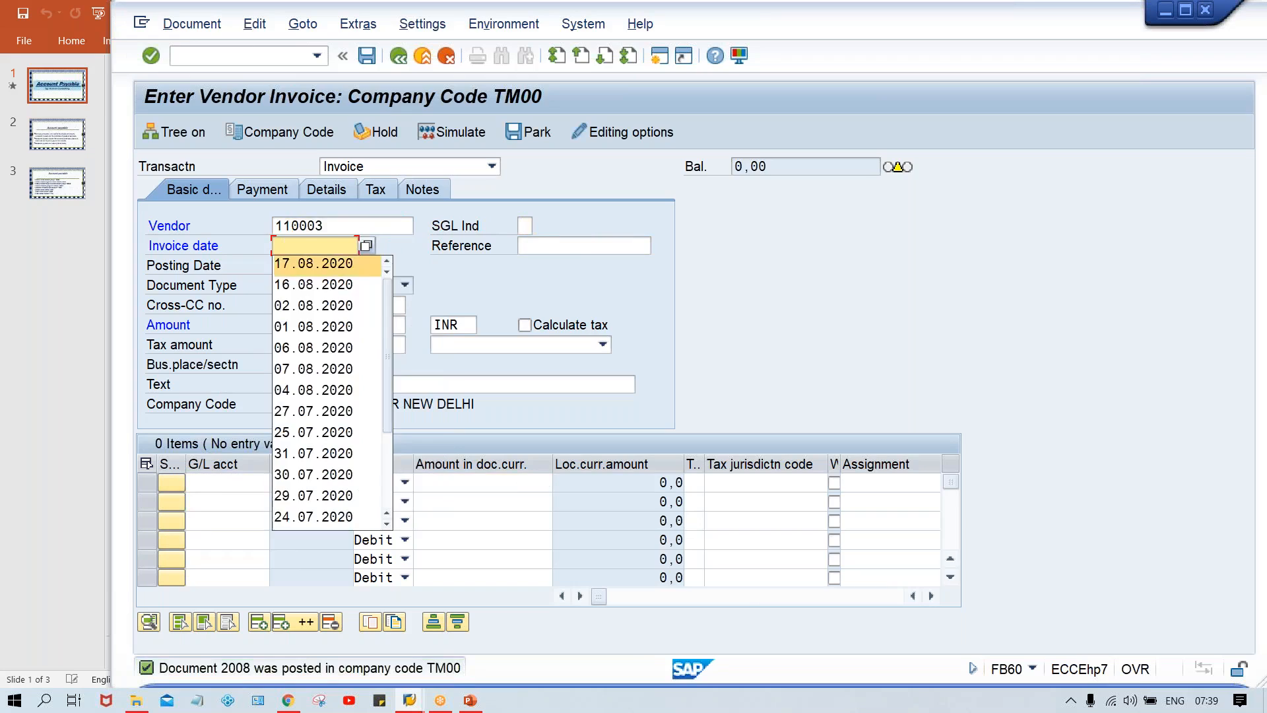
{"action": "key", "text": "Return"}
{"action": "key", "text": "Tab"}
{"action": "key", "text": "Tab"}
{"action": "key", "text": "Tab"}
{"action": "key", "text": "Tab"}
{"action": "type", "text": "3000"}
Step: Add a debit line of 3000 on G/L account 4000 and post the invoice
{"action": "key", "text": "ctrl+Tab"}
{"action": "key", "text": "Tab"}
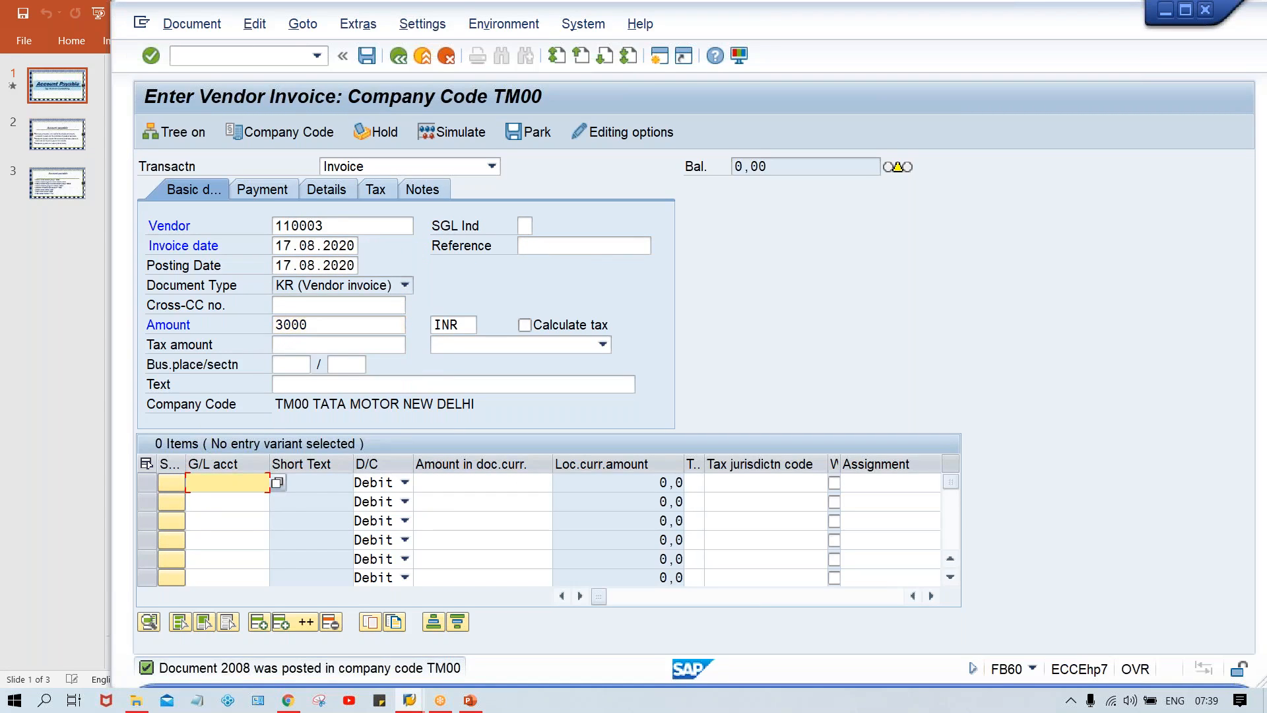
{"action": "type", "text": "4"}
{"action": "key", "text": "Down"}
{"action": "key", "text": "Return"}
{"action": "key", "text": "Tab"}
{"action": "key", "text": "Tab"}
{"action": "type", "text": "3000"}
{"action": "key", "text": "ctrl+s"}
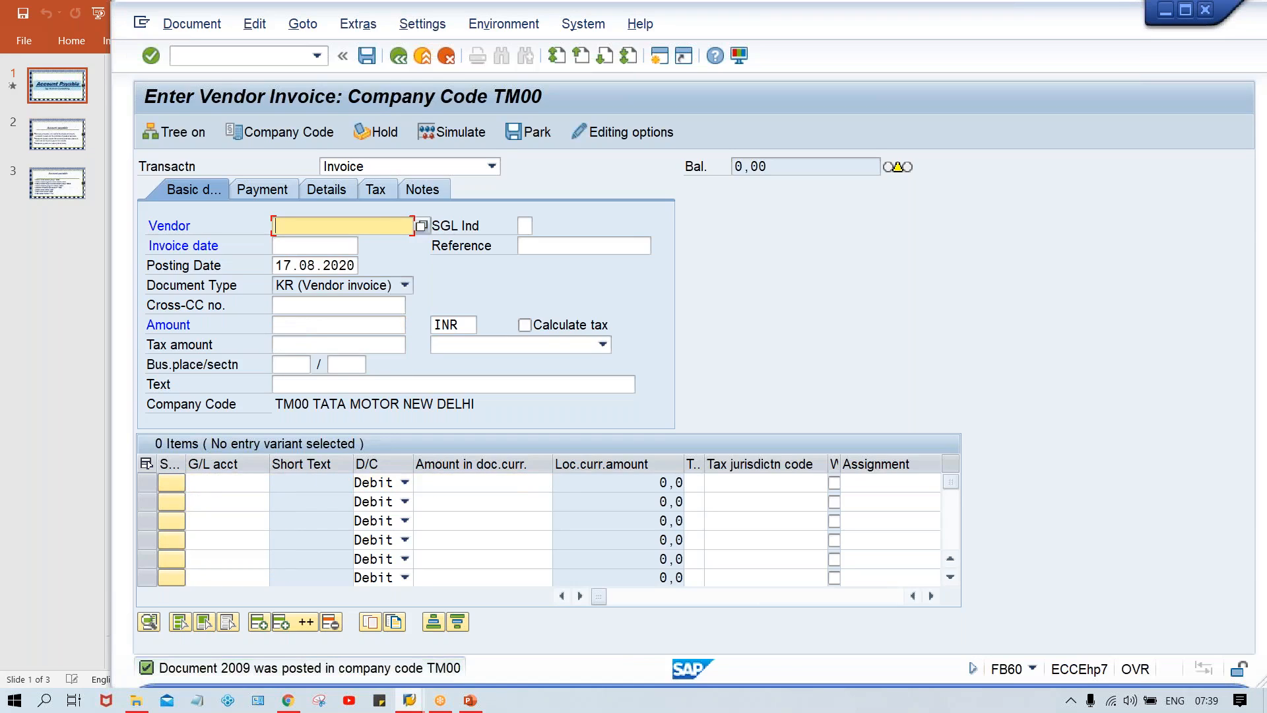
Step: Switch to the vendor credit memo entry transaction with the command /NFB65
{"action": "left_click", "coordinate": [246, 59]}
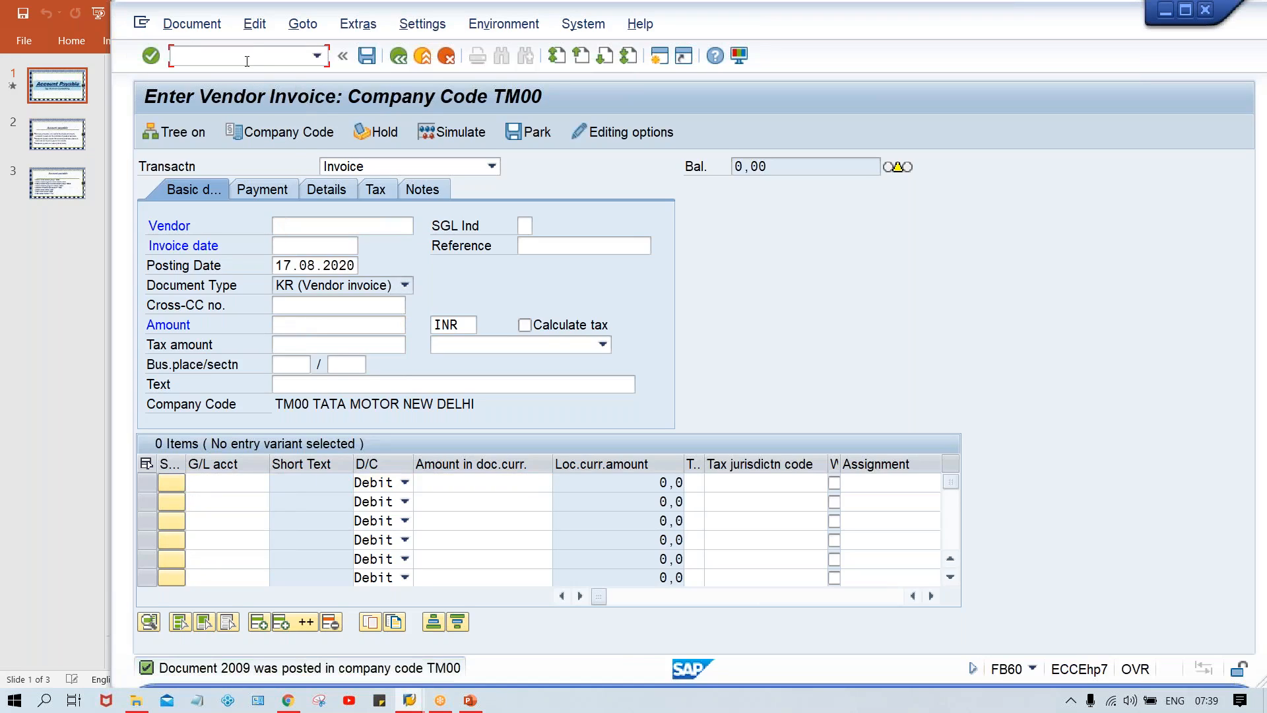
{"action": "type", "text": "."}
{"action": "key", "text": "BackSpace"}
{"action": "type", "text": "/NFB65"}
{"action": "key", "text": "Return"}
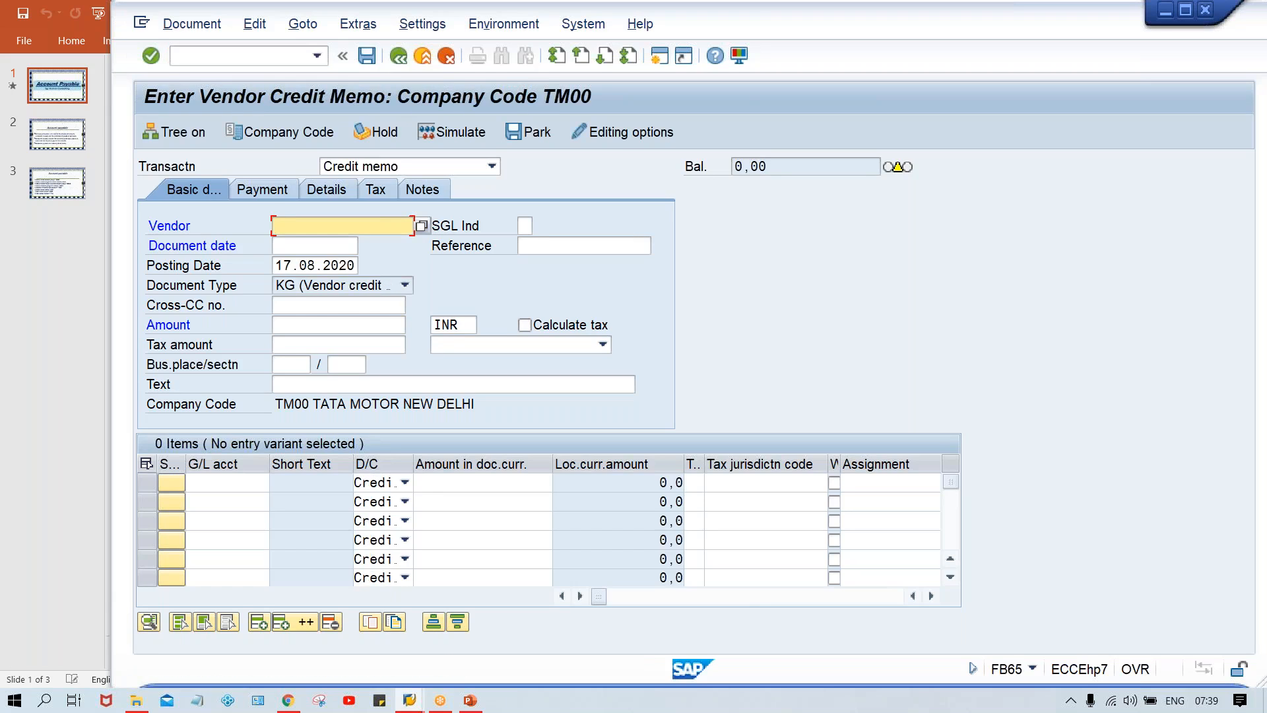
Step: Fill in the credit memo header with the test vendor, document date 17.08.2020 and amount 1200 INR
{"action": "key", "text": "Down"}
{"action": "key", "text": "Return"}
{"action": "key", "text": "Tab"}
{"action": "key", "text": "Tab"}
{"action": "key", "text": "Down"}
{"action": "key", "text": "Return"}
{"action": "key", "text": "Tab"}
{"action": "key", "text": "Tab"}
{"action": "key", "text": "Tab"}
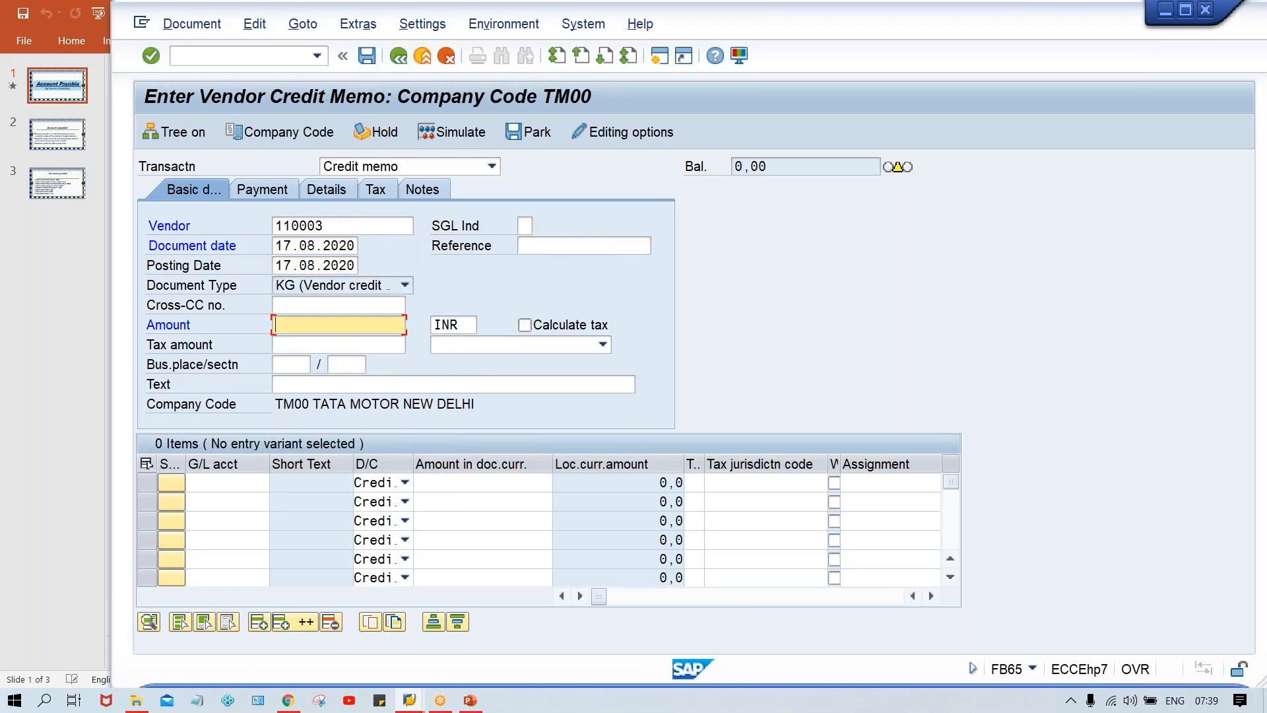
{"action": "type", "text": "1"}
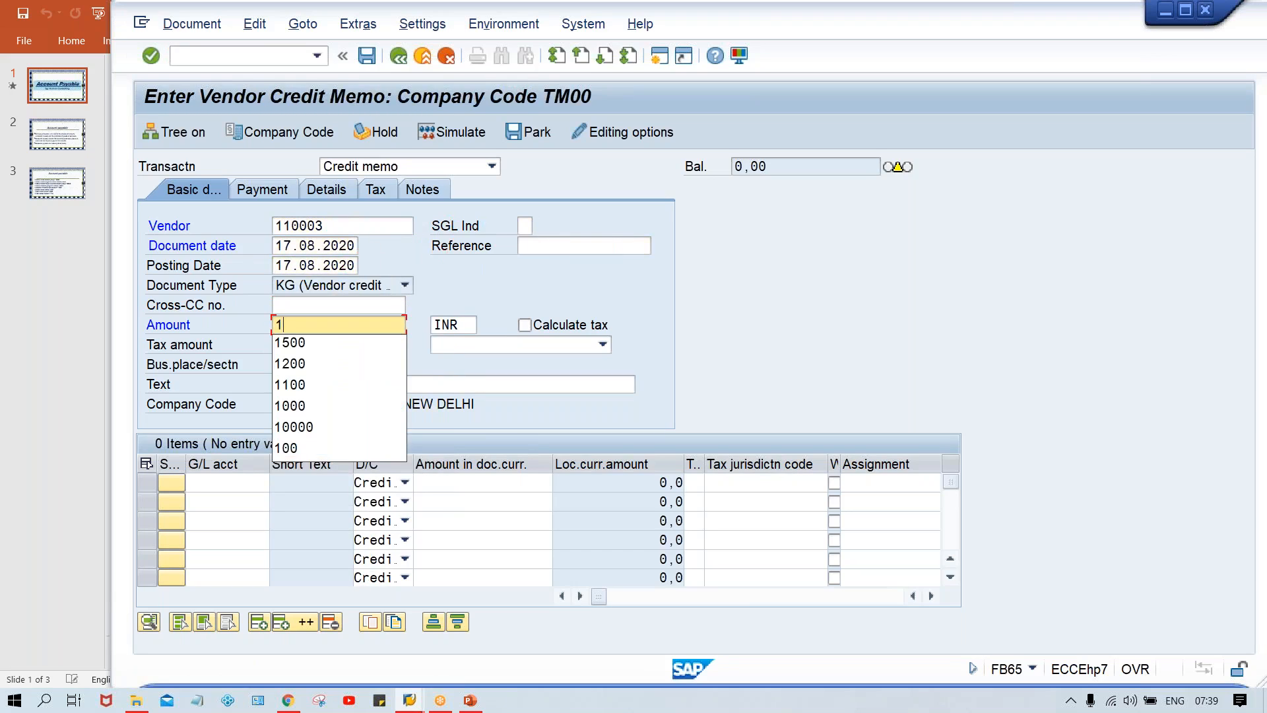
{"action": "type", "text": "200"}
Step: Add a credit line of 1200 on G/L account 4000 and post the credit memo
{"action": "key", "text": "ctrl+Tab"}
{"action": "key", "text": "Tab"}
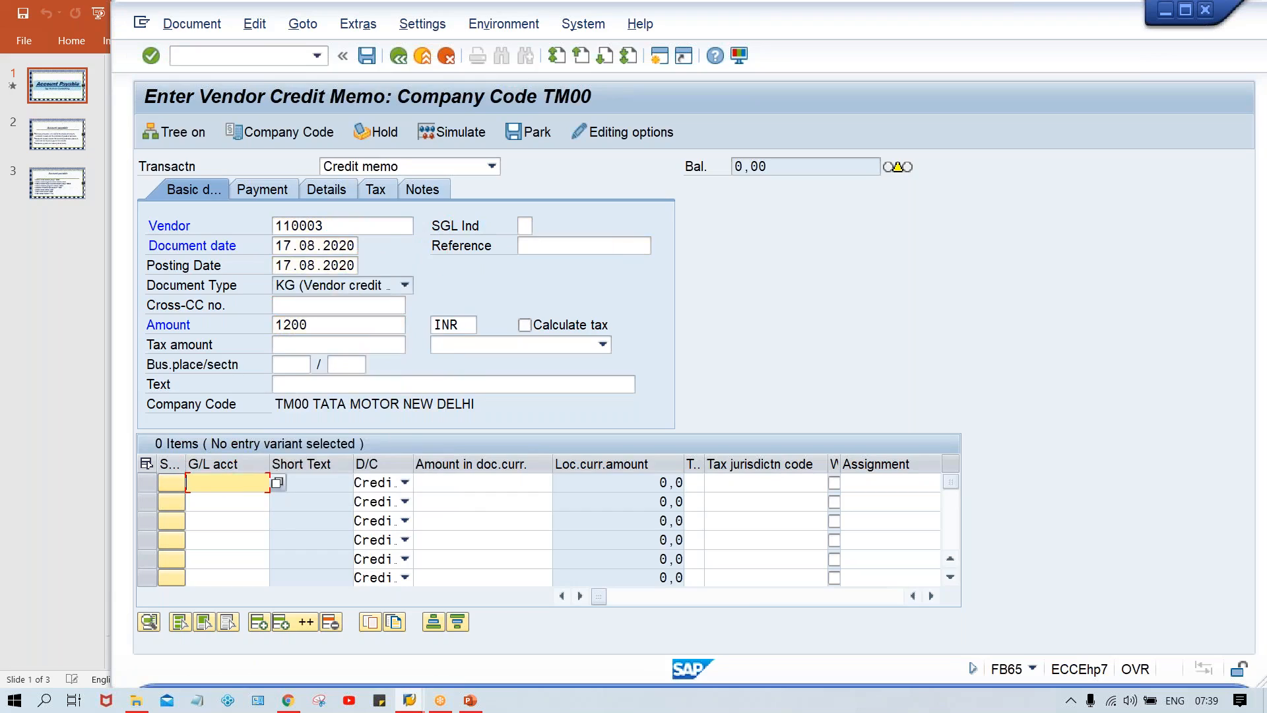
{"action": "type", "text": "4"}
{"action": "key", "text": "Down"}
{"action": "key", "text": "Return"}
{"action": "left_click", "coordinate": [355, 385]}
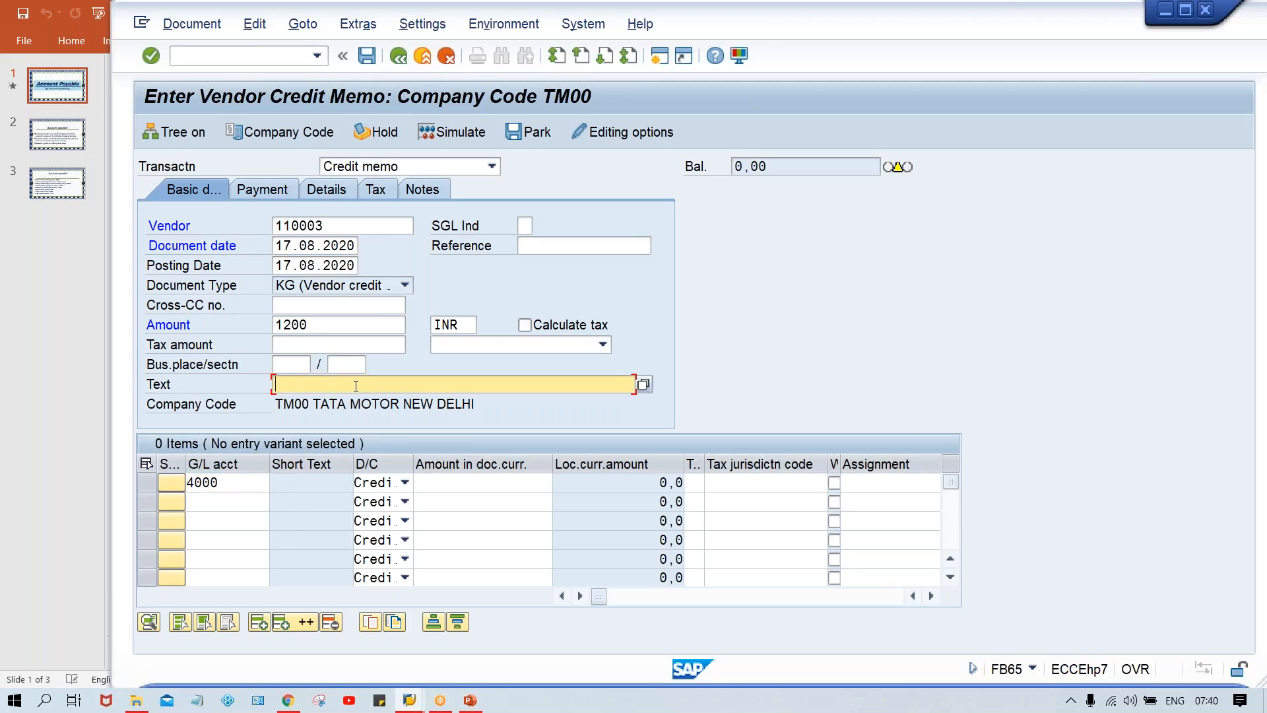
{"action": "left_click", "coordinate": [475, 480]}
{"action": "type", "text": "1200"}
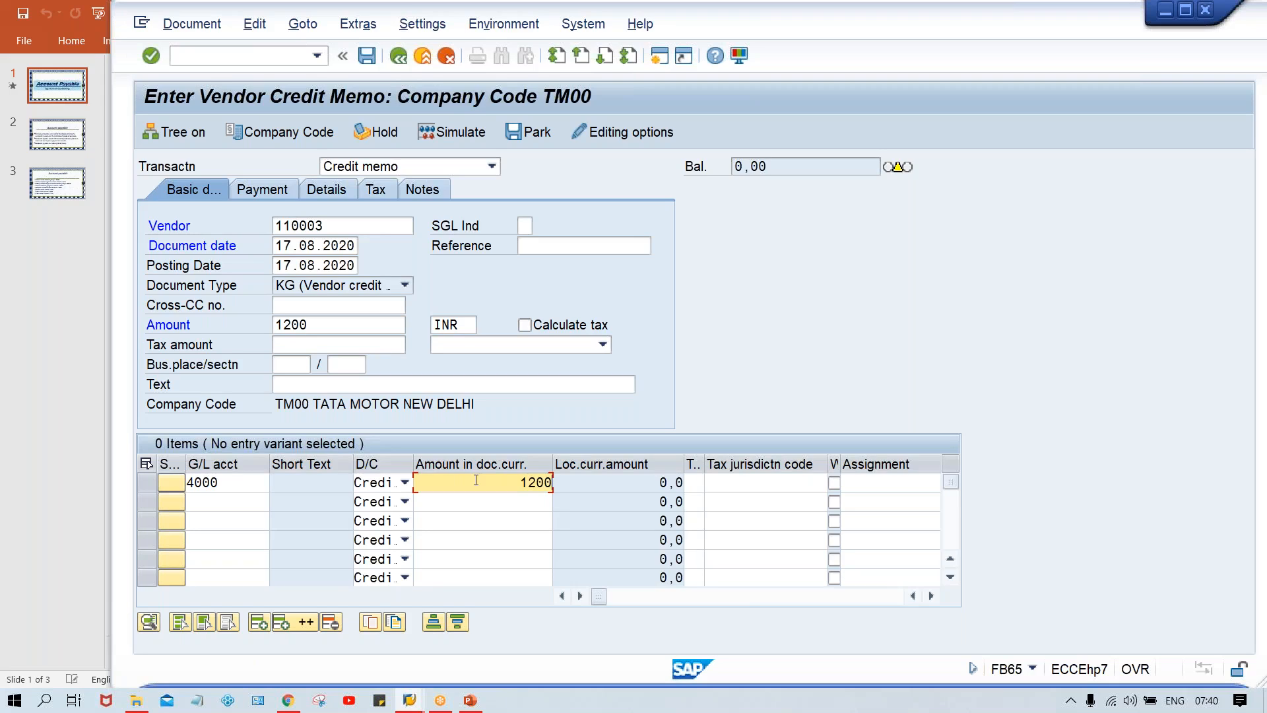
{"action": "left_click", "coordinate": [502, 380]}
{"action": "key", "text": "ctrl+s"}
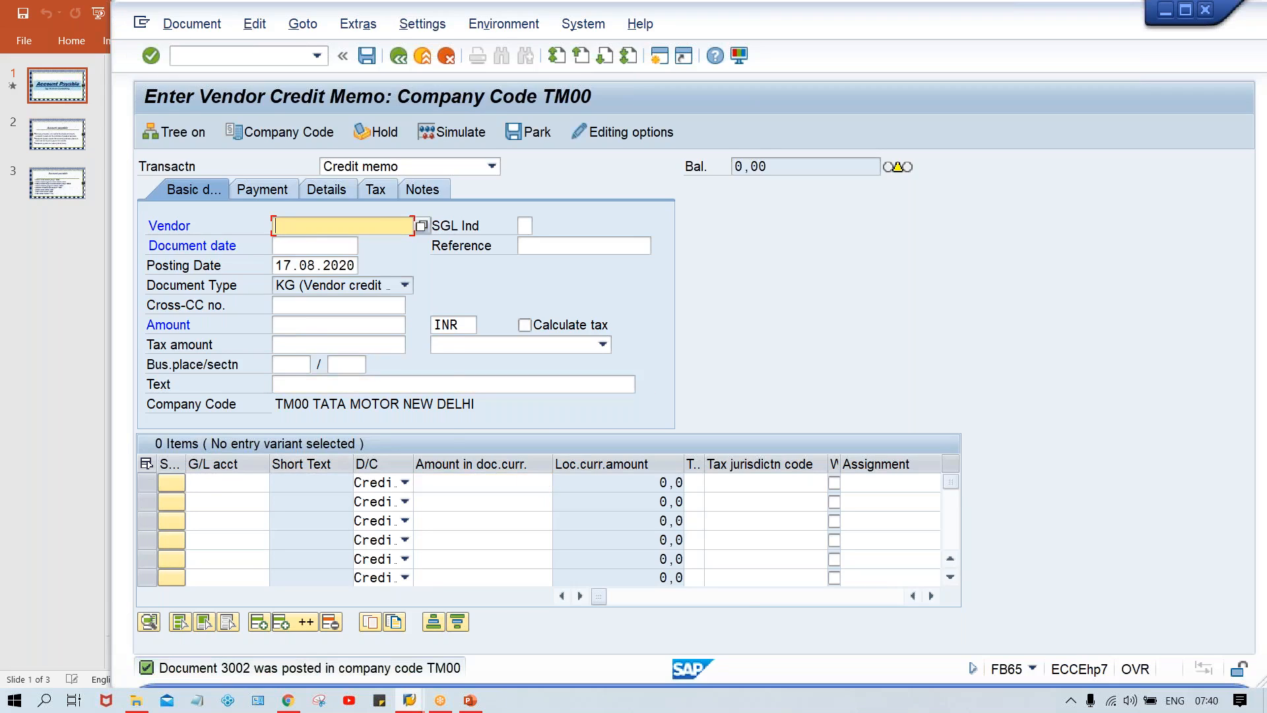
Step: Fill in another credit memo header for the test vendor, dated 17.08.2020, with amount 500 INR
{"action": "key", "text": "Down"}
{"action": "key", "text": "Return"}
{"action": "key", "text": "Tab"}
{"action": "key", "text": "Down"}
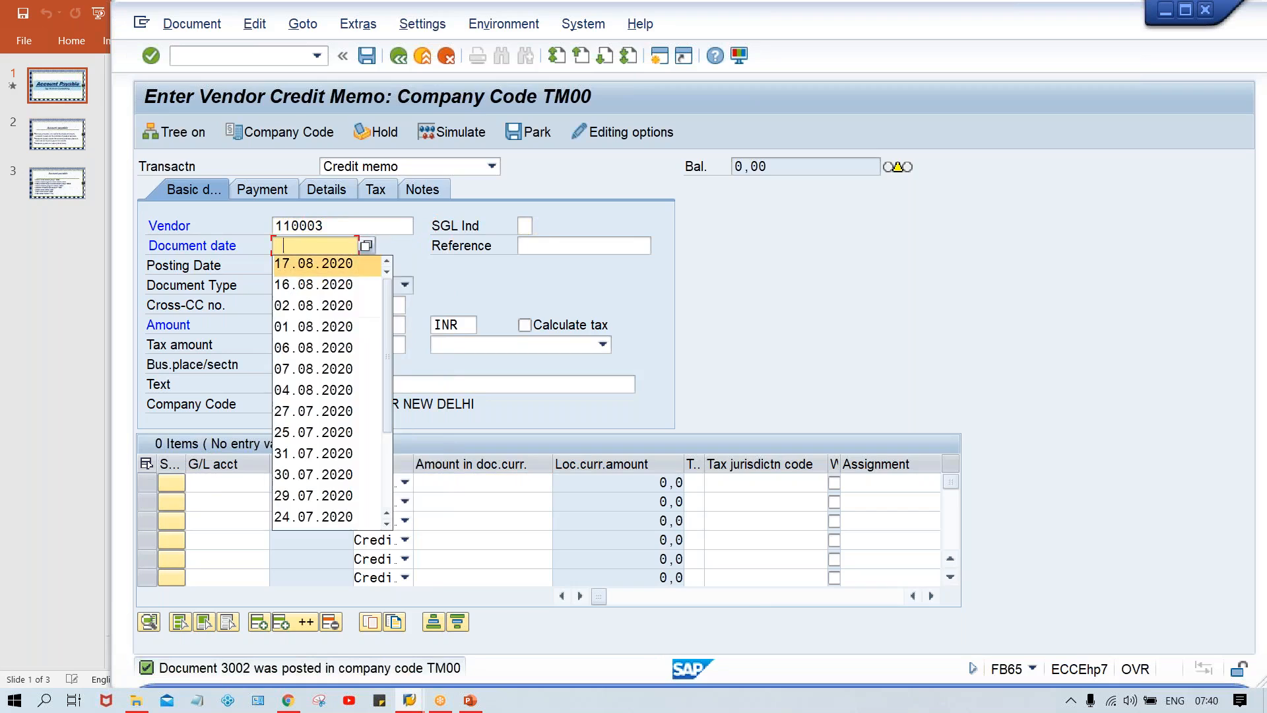
{"action": "key", "text": "Return"}
{"action": "key", "text": "Tab"}
{"action": "key", "text": "Tab"}
{"action": "key", "text": "Tab"}
{"action": "key", "text": "Tab"}
{"action": "key", "text": "Tab"}
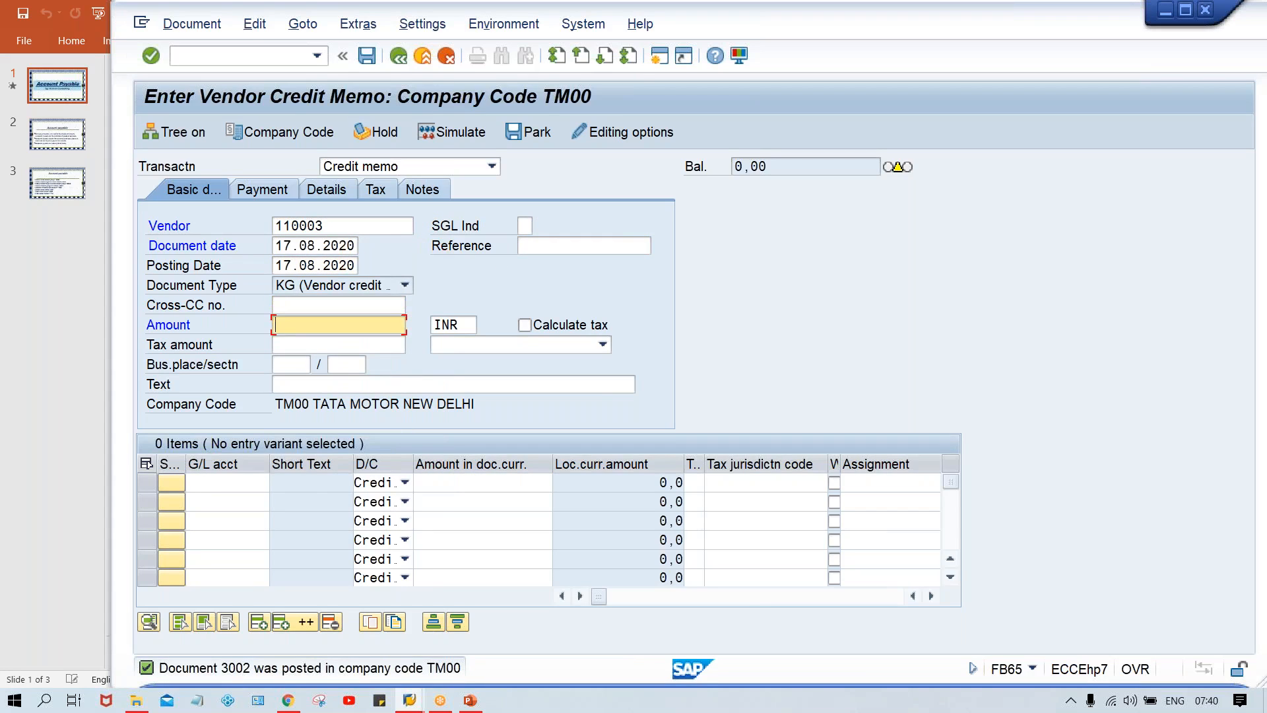
{"action": "type", "text": "500"}
Step: Add a credit line of 500 on G/L account 4000 and post the credit memo
{"action": "key", "text": "Return"}
{"action": "key", "text": "Return"}
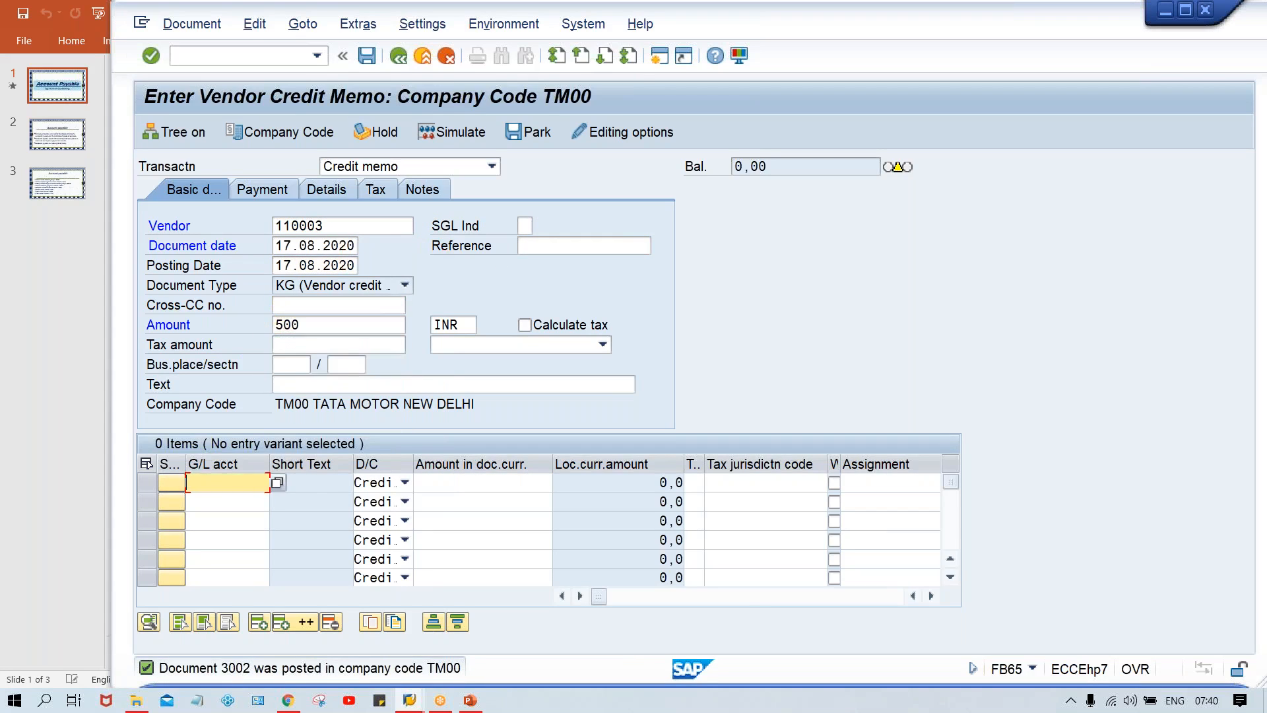
{"action": "key", "text": "Down"}
{"action": "key", "text": "Return"}
{"action": "key", "text": "Tab"}
{"action": "key", "text": "Tab"}
{"action": "type", "text": "500"}
{"action": "key", "text": "ctrl+s"}
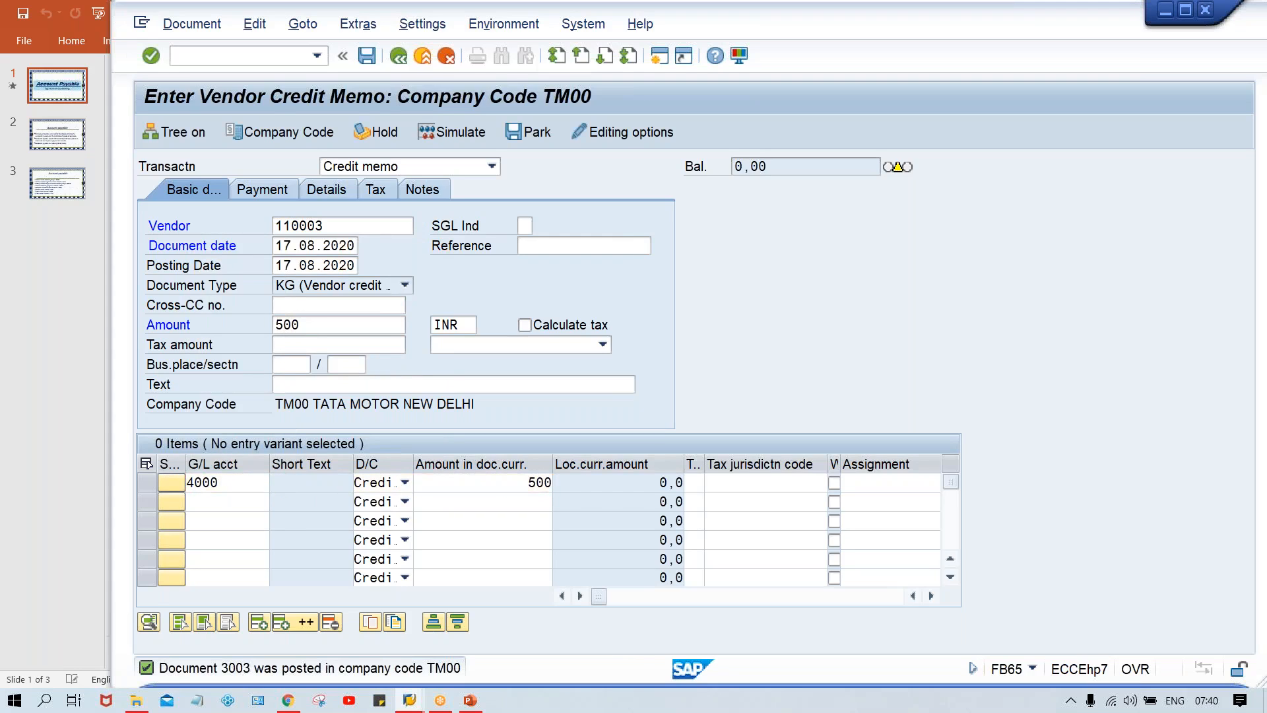
Step: Fill in a further credit memo header for the test vendor, dated 17.08.2020, with amount 1000 INR
{"action": "key", "text": "Down"}
{"action": "key", "text": "Return"}
{"action": "key", "text": "Tab"}
{"action": "key", "text": "Tab"}
{"action": "key", "text": "Tab"}
{"action": "key", "text": "shift+Tab"}
{"action": "key", "text": "Down"}
{"action": "key", "text": "Return"}
{"action": "key", "text": "Tab"}
{"action": "key", "text": "Tab"}
{"action": "key", "text": "Tab"}
{"action": "key", "text": "Tab"}
{"action": "key", "text": "Tab"}
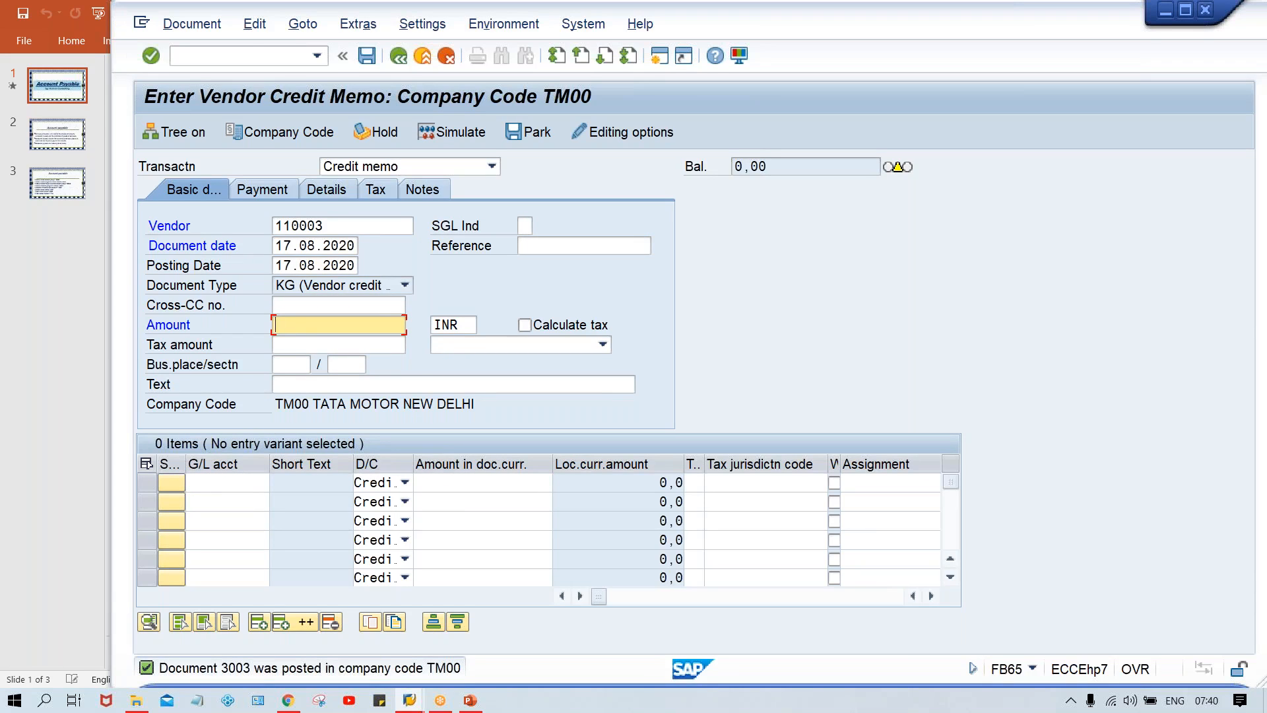
{"action": "type", "text": "1000"}
Step: Add a credit line of 1000 on G/L account 4000 and post the credit memo
{"action": "key", "text": "ctrl+Tab"}
{"action": "key", "text": "Tab"}
{"action": "key", "text": "space"}
{"action": "key", "text": "Down"}
{"action": "key", "text": "Return"}
{"action": "key", "text": "Tab"}
{"action": "key", "text": "Tab"}
{"action": "type", "text": "1000"}
{"action": "key", "text": "ctrl+s"}
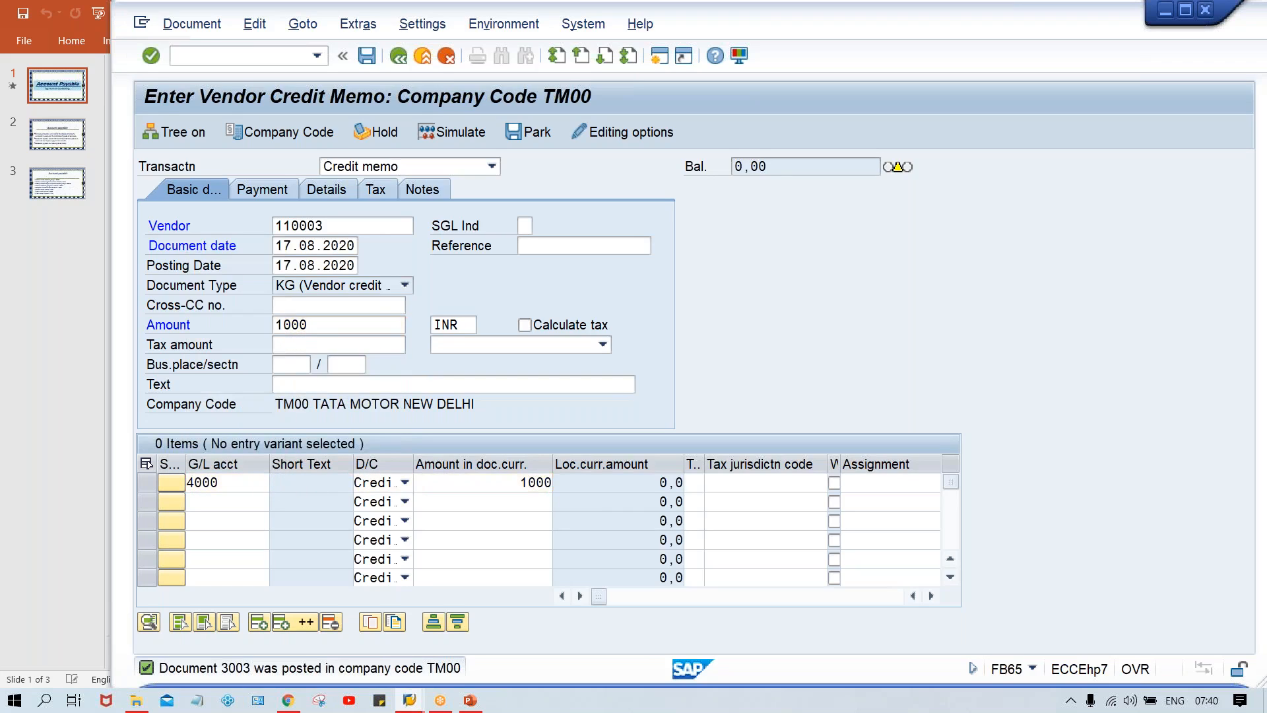
Step: Run the vendor line item report with /NFBL1N and display the test vendor's open items in company code TM00
{"action": "left_click", "coordinate": [221, 58]}
{"action": "type", "text": "/NFB"}
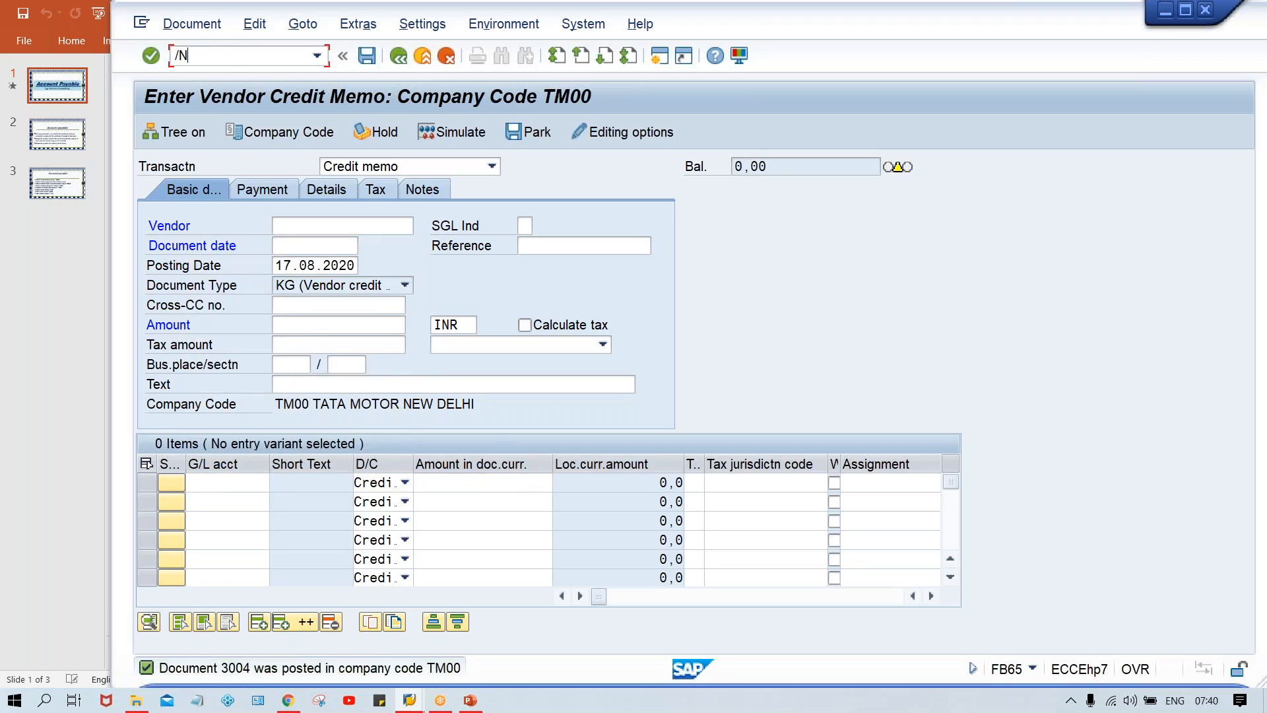
{"action": "type", "text": "L1N"}
{"action": "key", "text": "Return"}
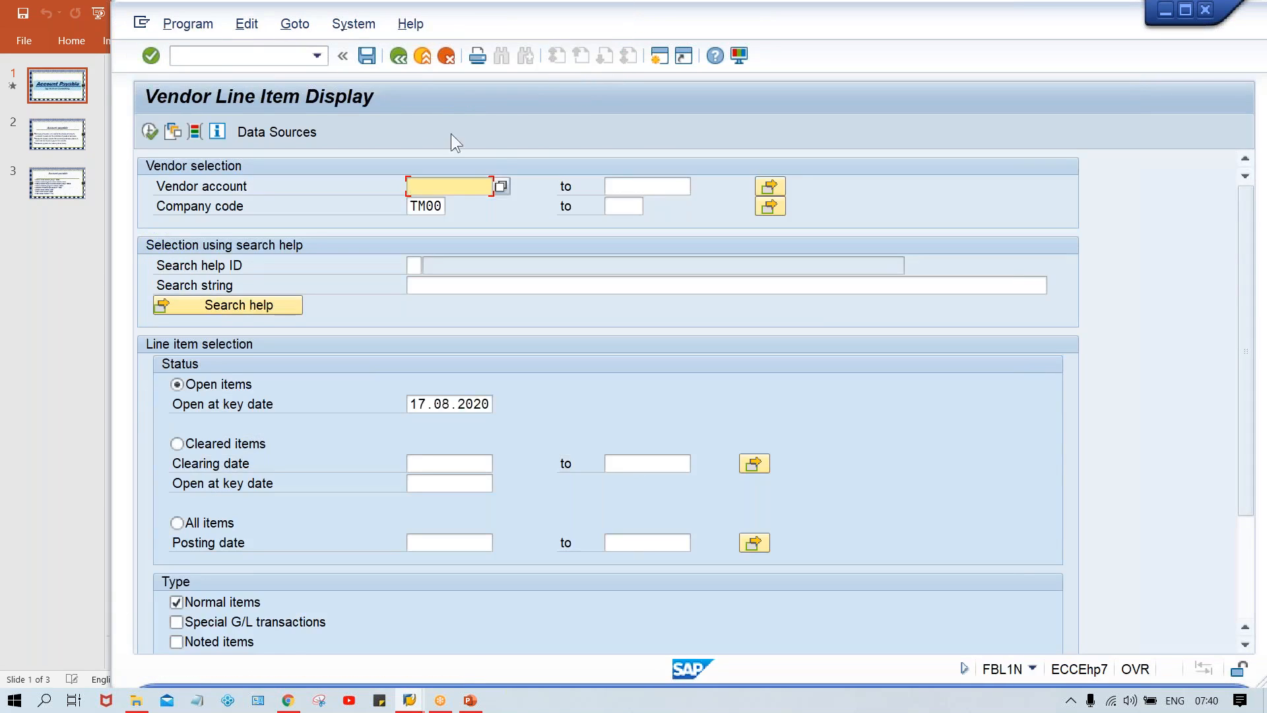
{"action": "key", "text": "space"}
{"action": "left_click", "coordinate": [496, 201]}
{"action": "left_click", "coordinate": [149, 132]}
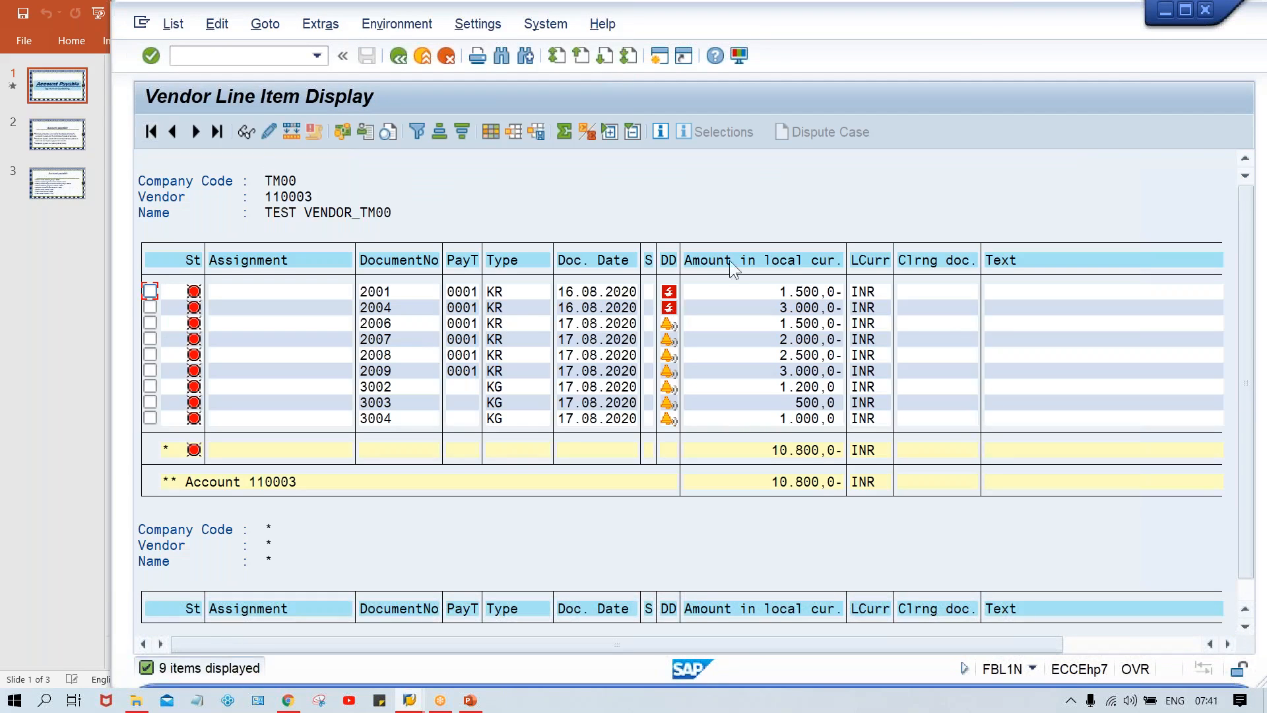
{"action": "mouse_move", "coordinate": [671, 297]}
{"action": "left_click", "coordinate": [766, 354]}
Step: Filter the line item list by document type KG
{"action": "left_click", "coordinate": [502, 260]}
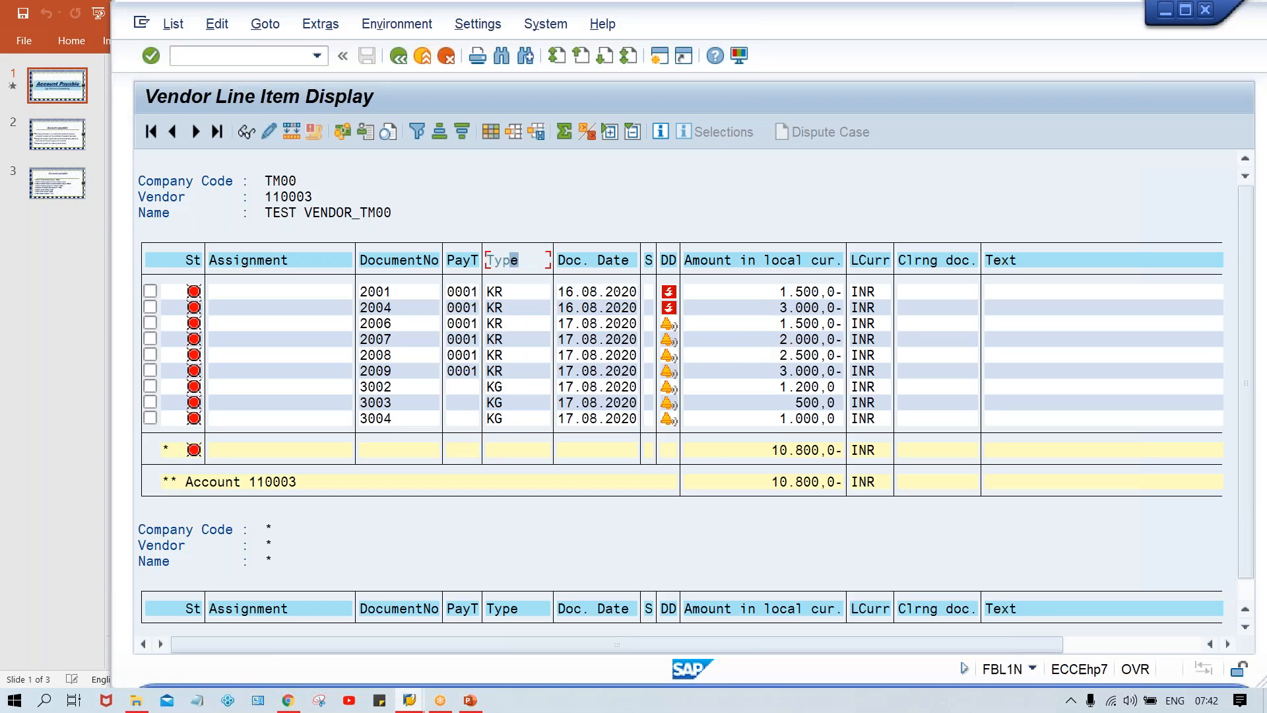
{"action": "left_click", "coordinate": [415, 130]}
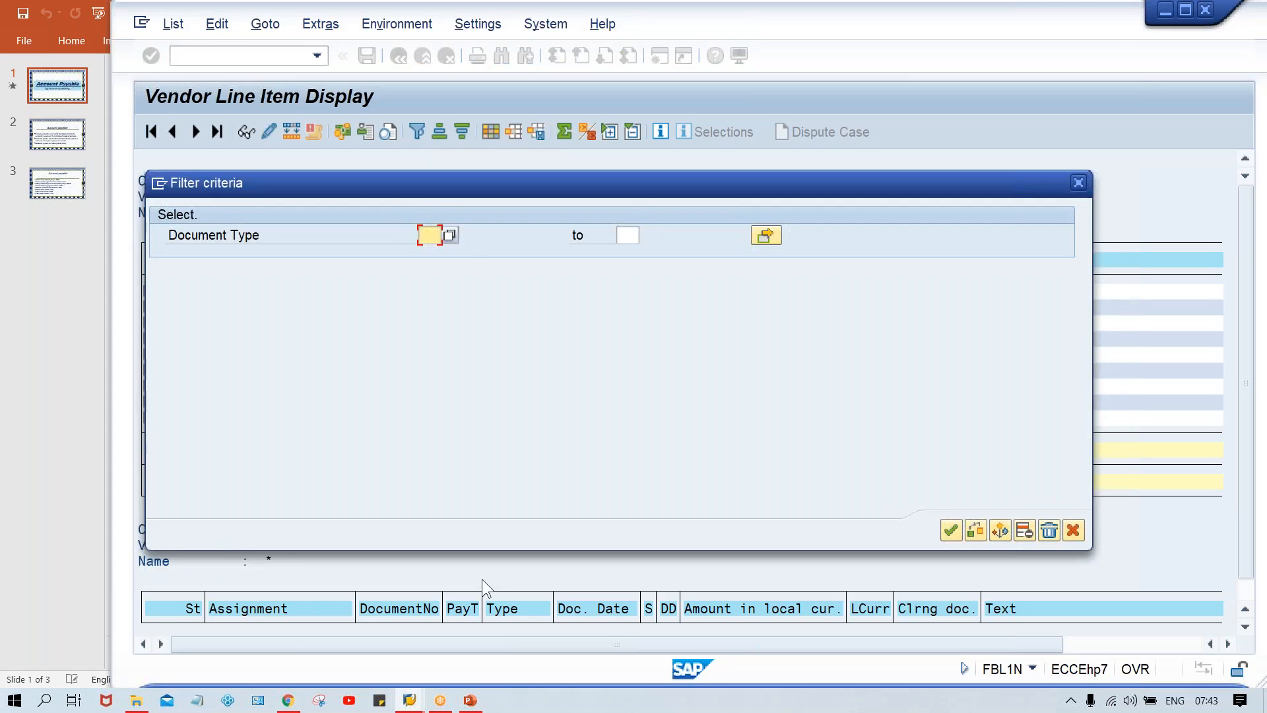
{"action": "type", "text": "KG"}
{"action": "key", "text": "Return"}
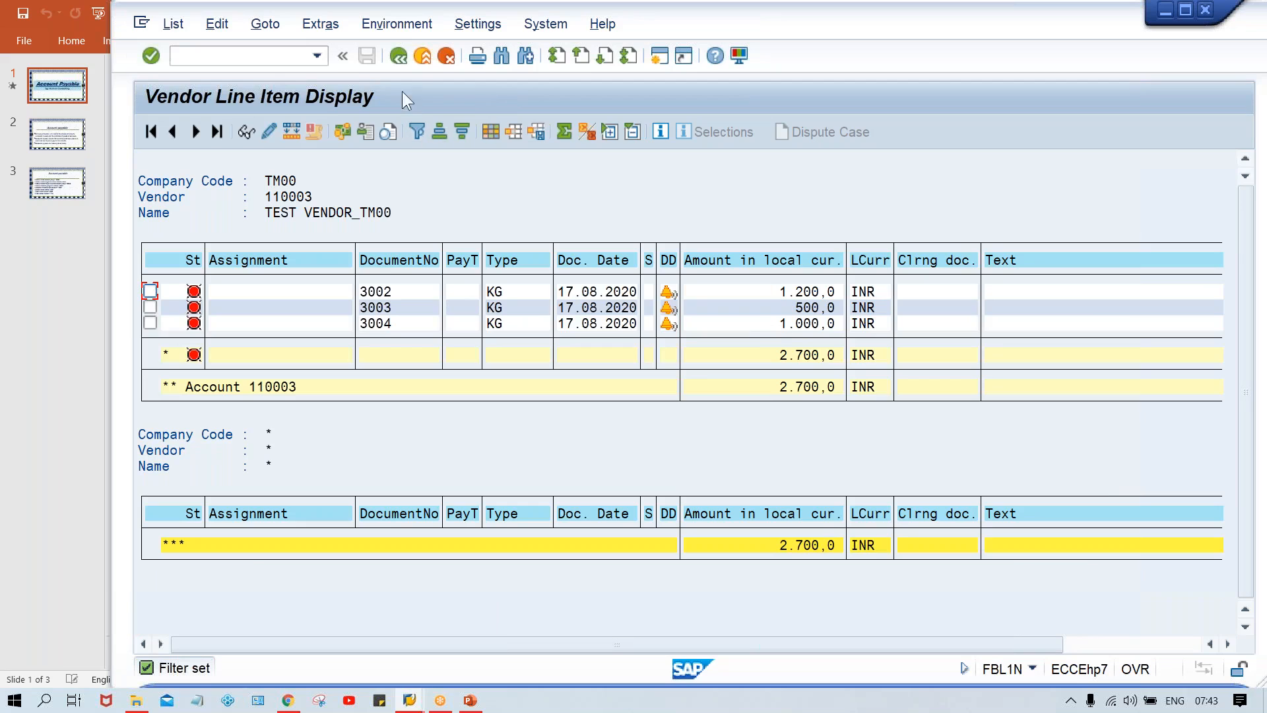
Step: Rerun the vendor line item report without the document type filter, check the full list, and return to the selection screen
{"action": "left_click", "coordinate": [399, 55]}
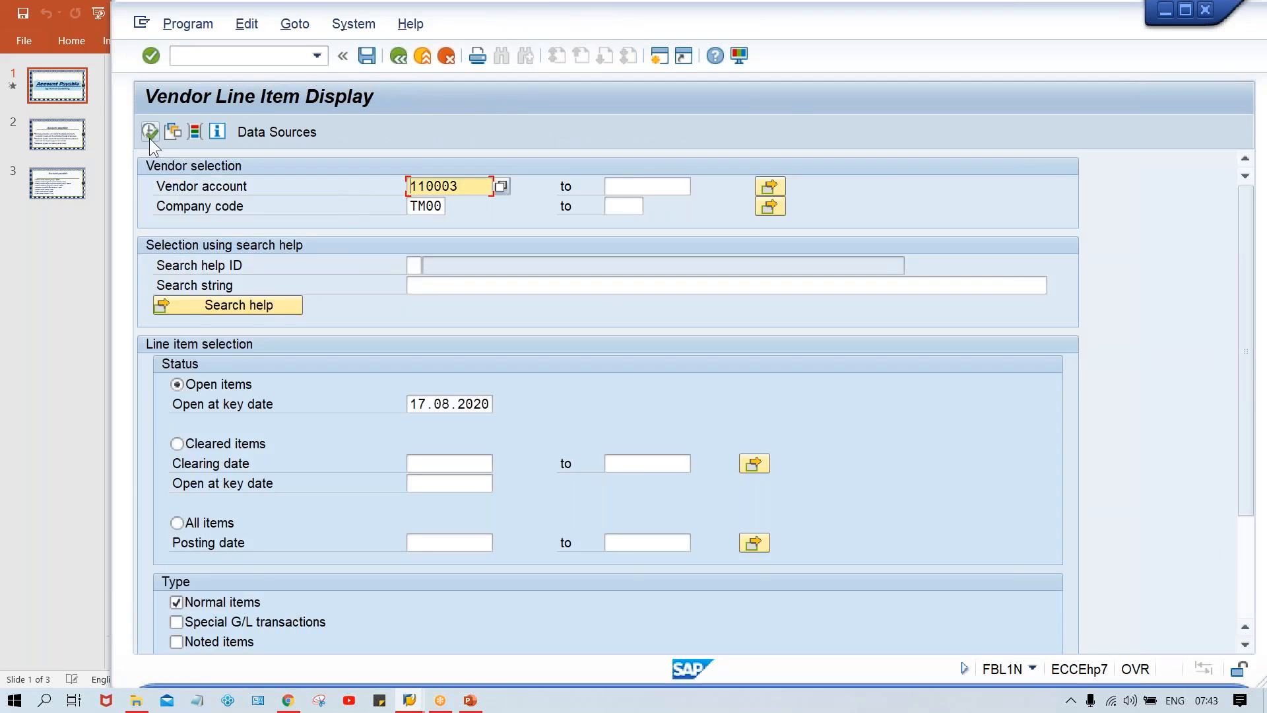
{"action": "left_click", "coordinate": [148, 131]}
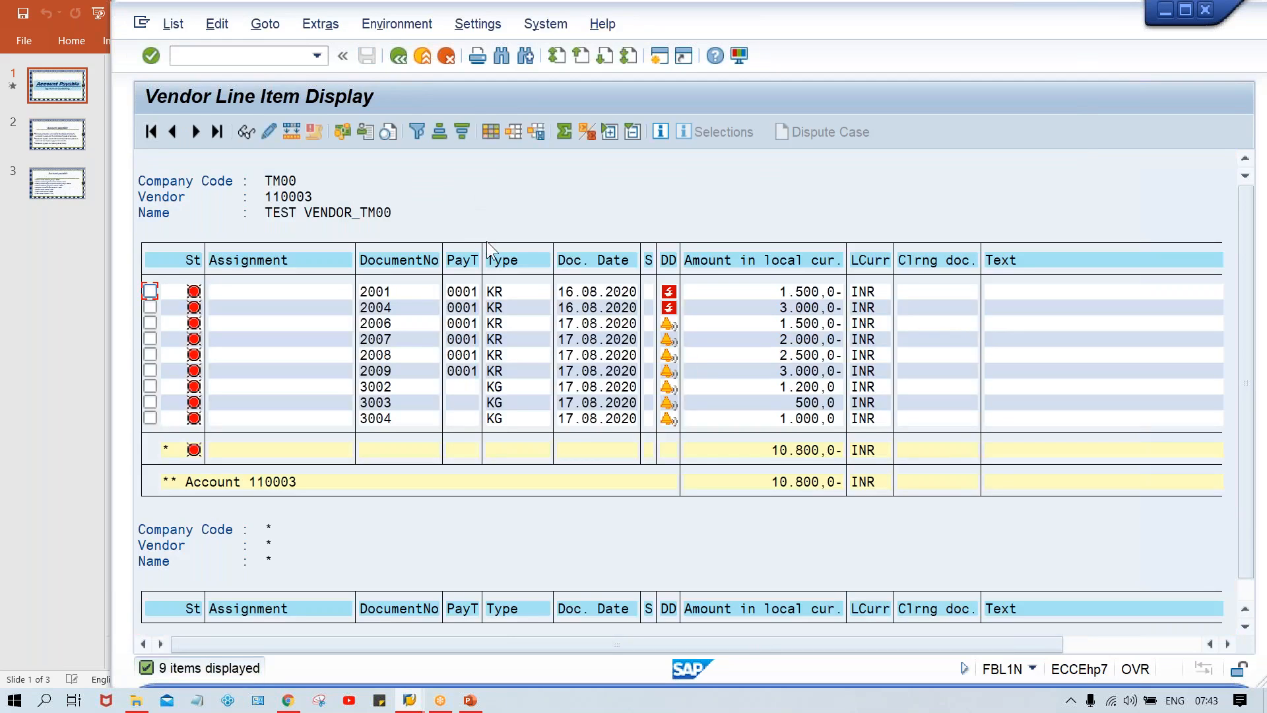
{"action": "left_click", "coordinate": [506, 260]}
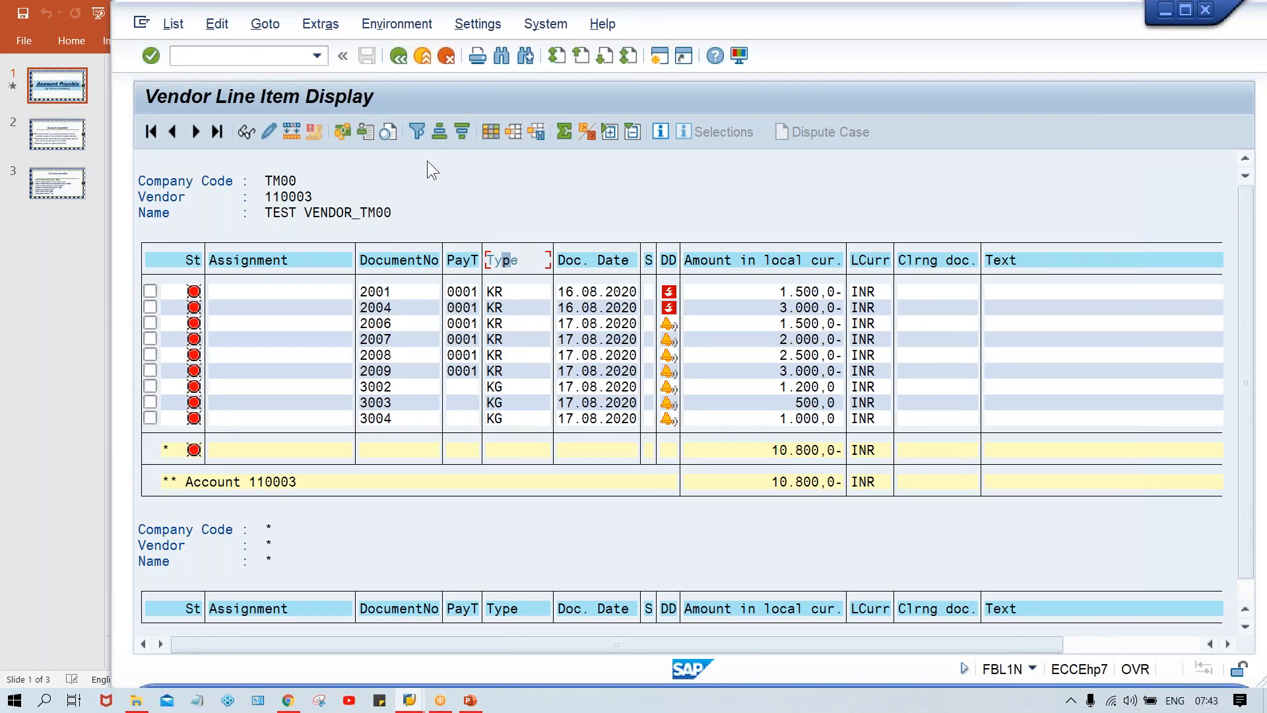
{"action": "left_click", "coordinate": [399, 56]}
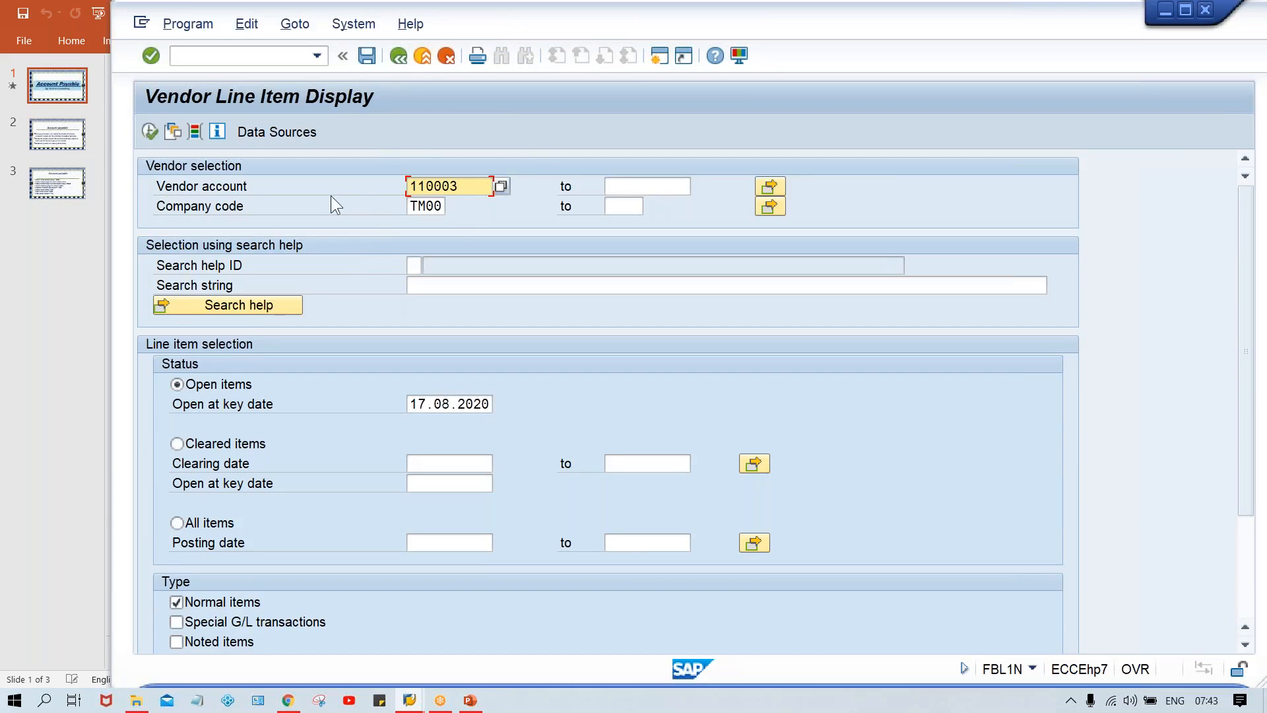
Step: Open the dynamic selections for the vendor report and restrict the document type to KR
{"action": "left_click", "coordinate": [411, 208]}
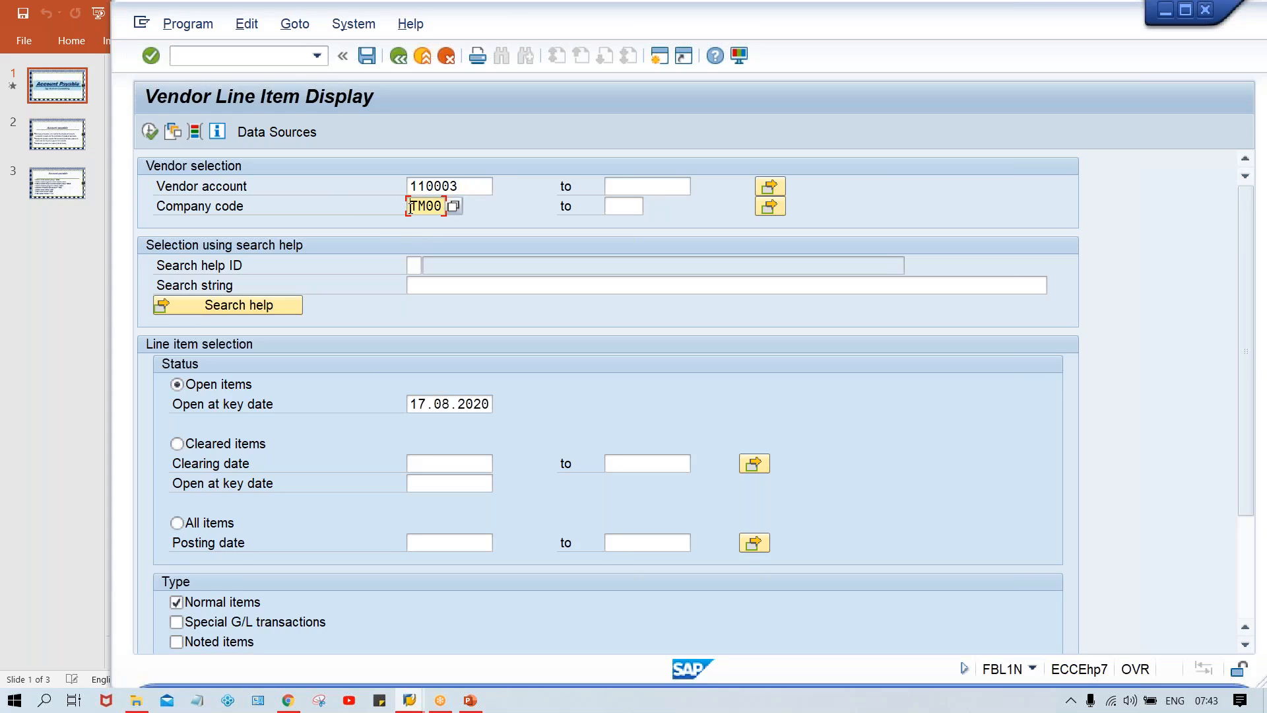
{"action": "left_click", "coordinate": [467, 185]}
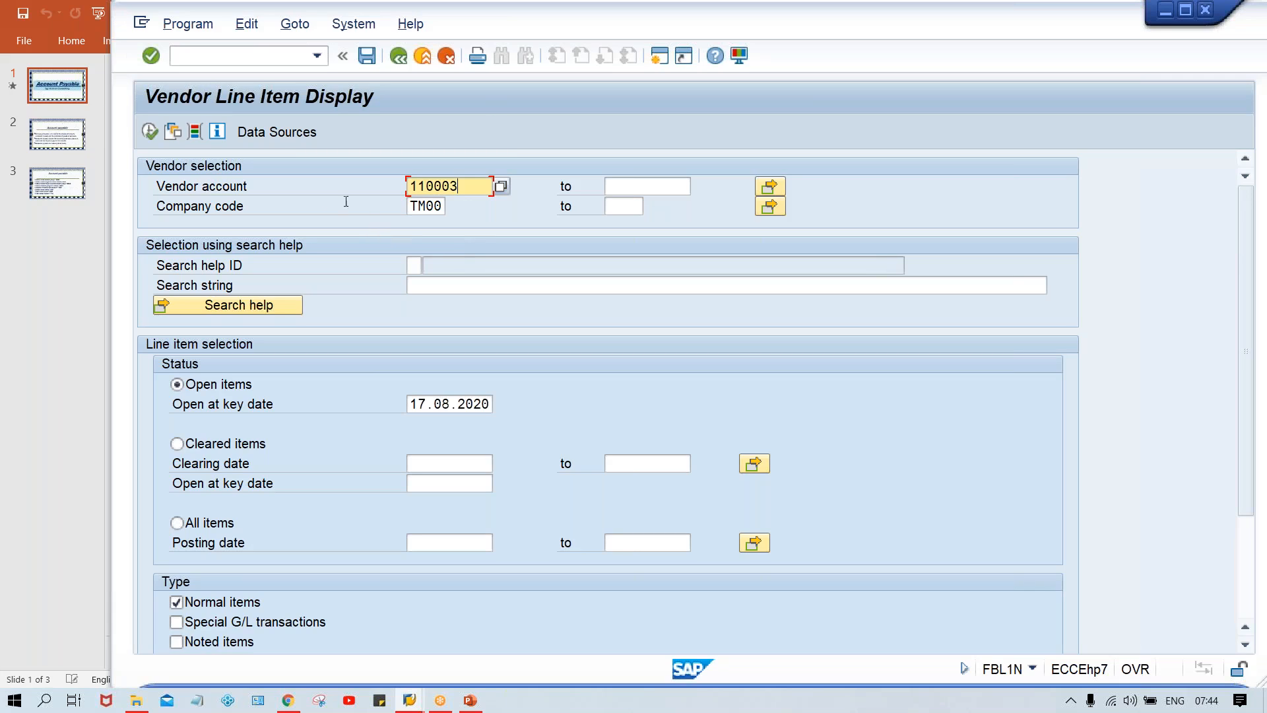
{"action": "left_click", "coordinate": [194, 132]}
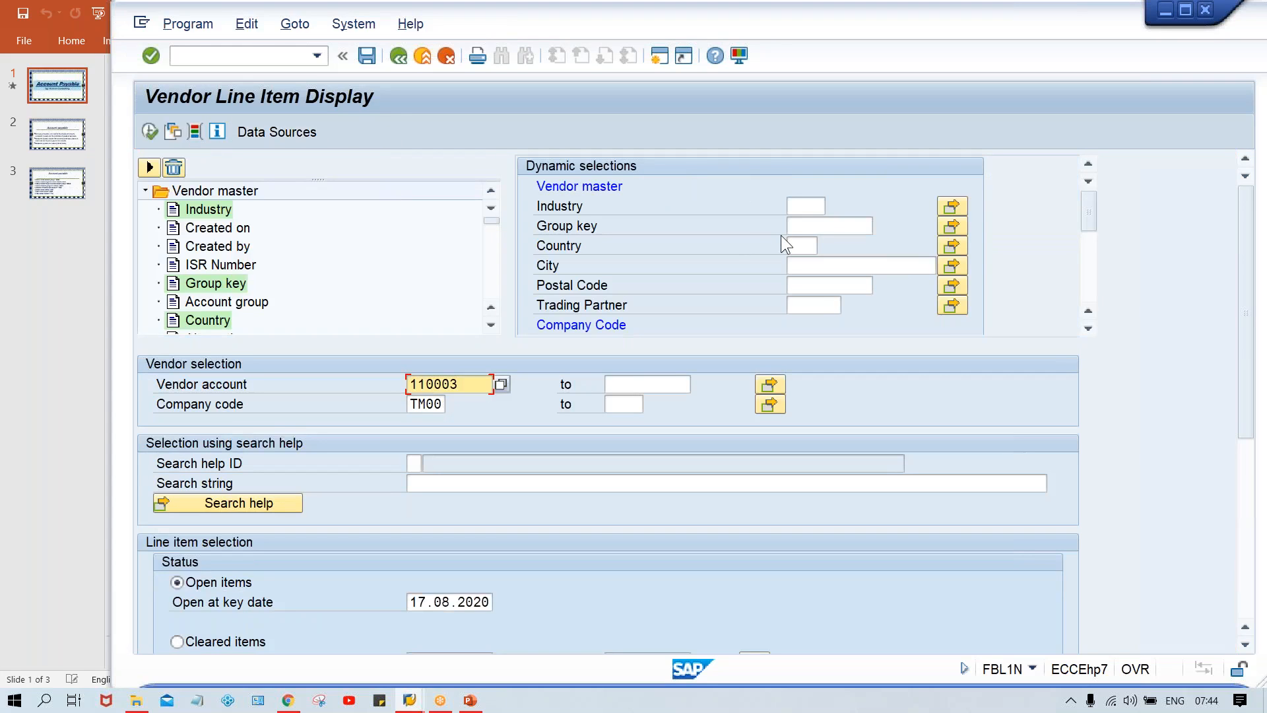
{"action": "left_click", "coordinate": [1084, 284]}
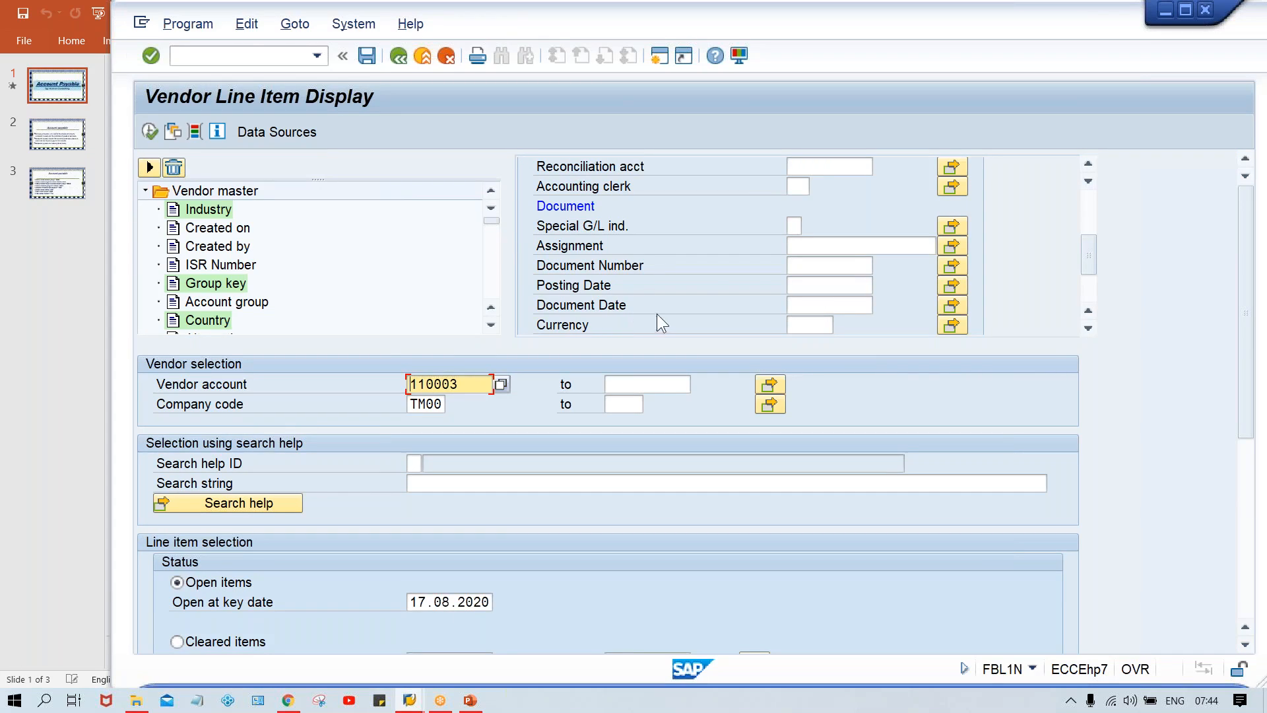
{"action": "left_click", "coordinate": [1089, 327]}
{"action": "left_click", "coordinate": [1089, 328]}
{"action": "left_click", "coordinate": [1089, 328]}
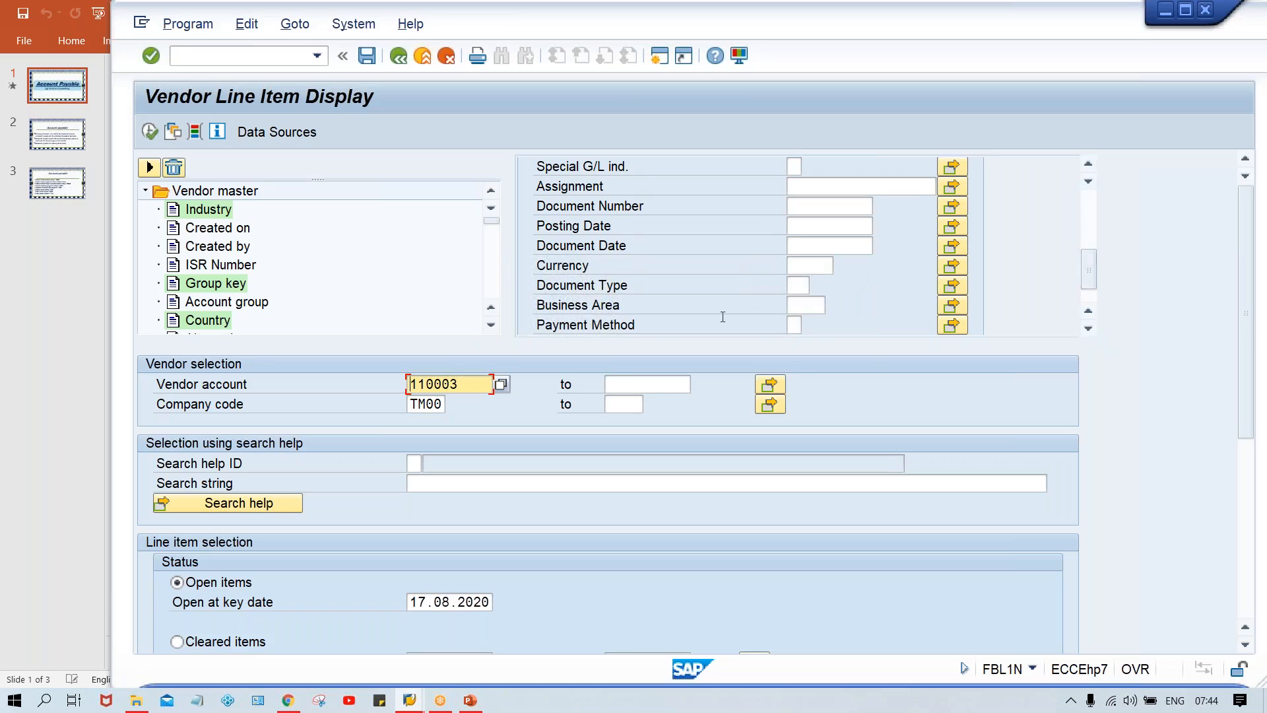
{"action": "left_click", "coordinate": [797, 286]}
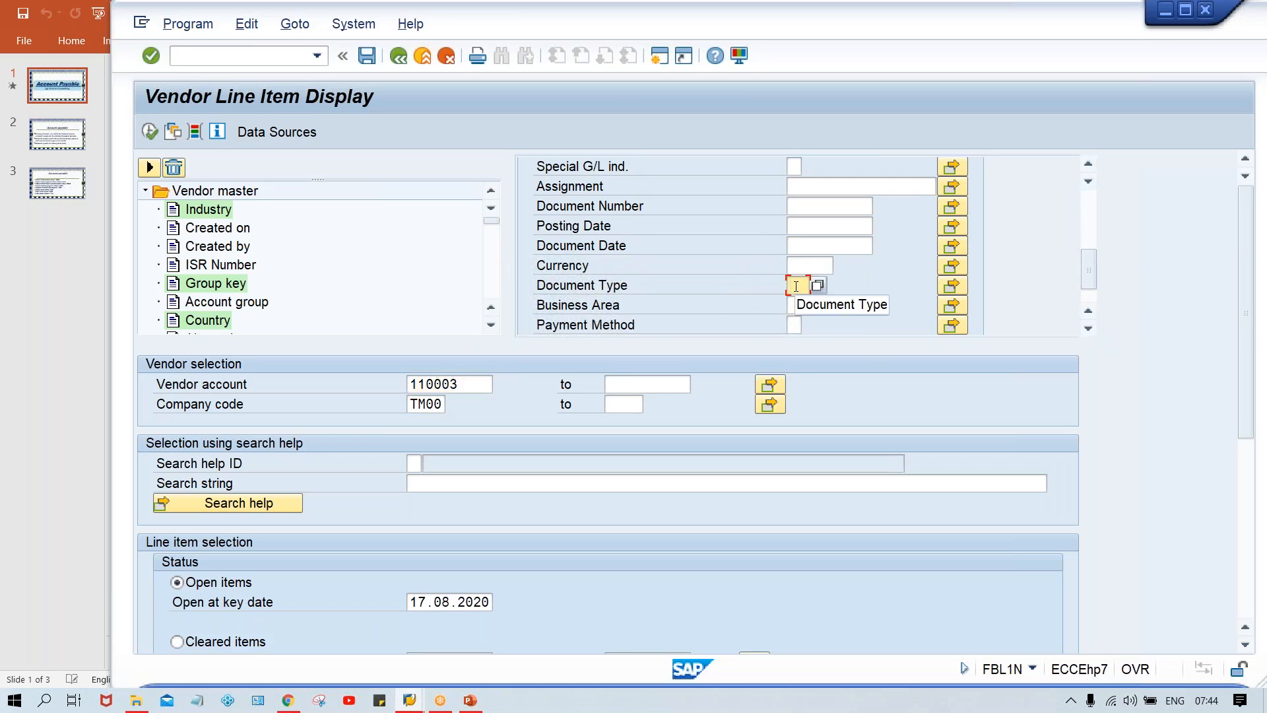
{"action": "type", "text": "KR"}
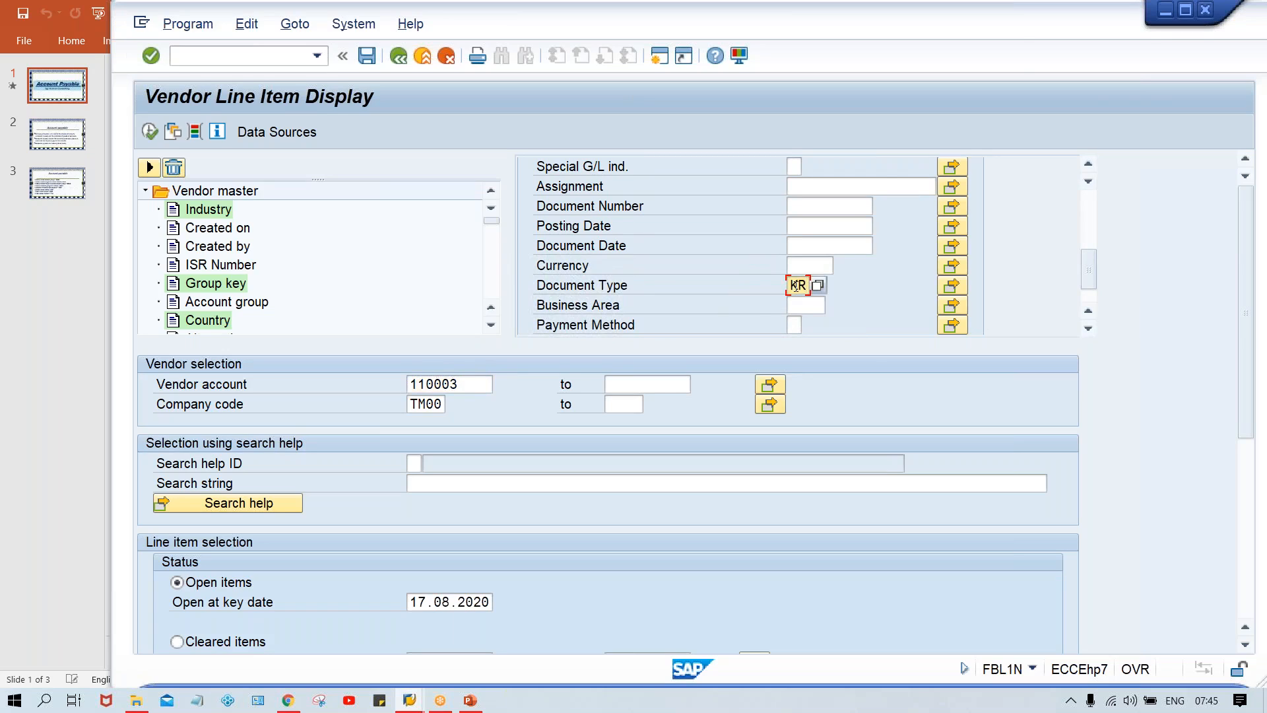
{"action": "key", "text": "Return"}
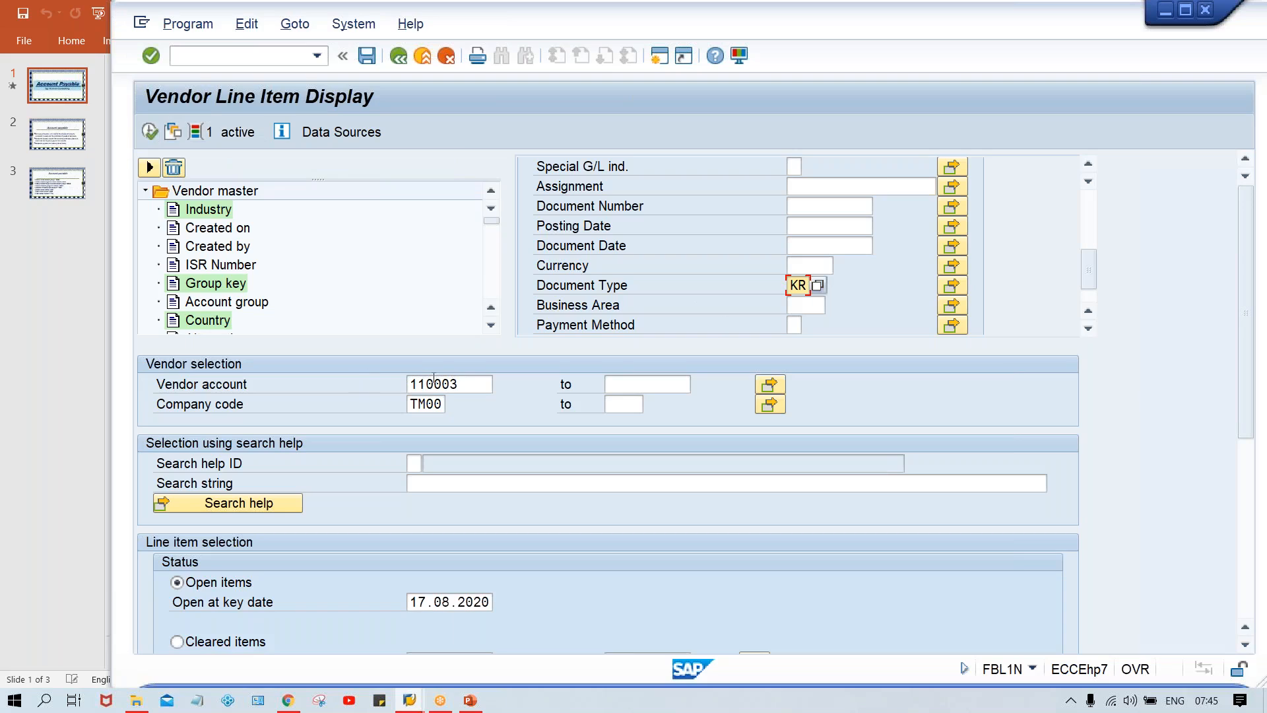
Step: Run the restricted report for the test vendor in company code TM00, review the items, and return to the selection screen
{"action": "left_click", "coordinate": [464, 388]}
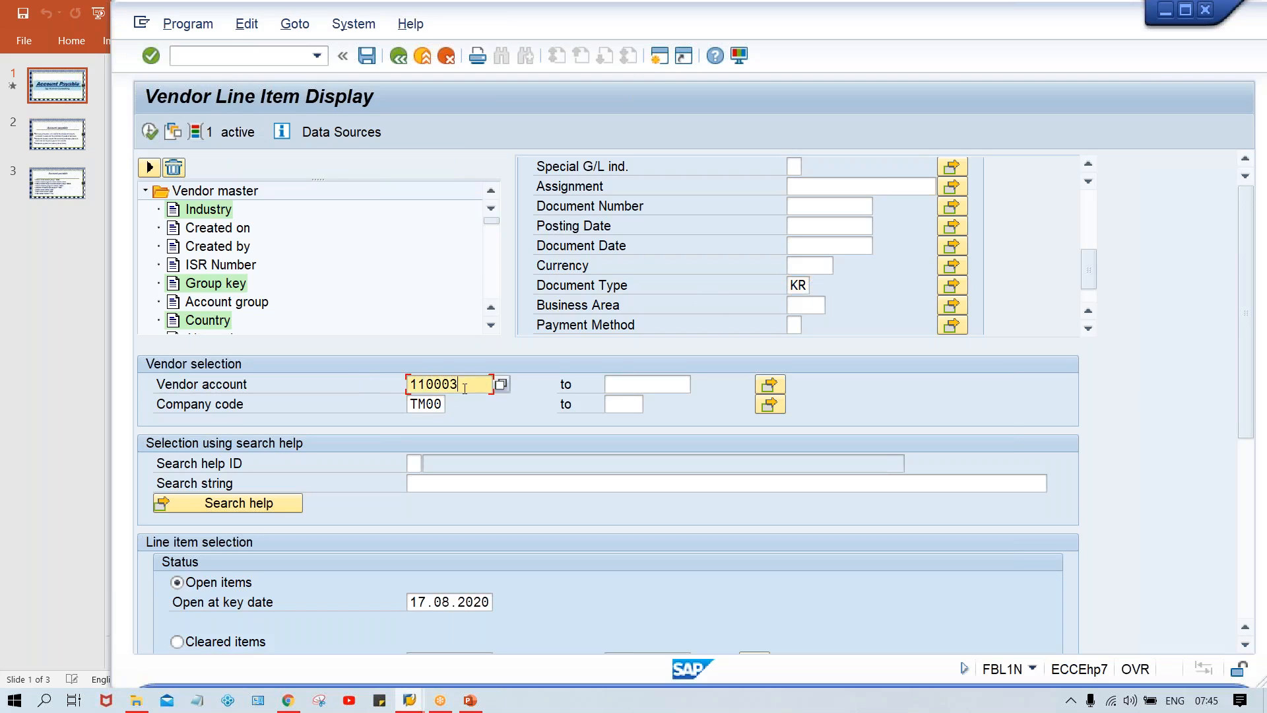
{"action": "left_click", "coordinate": [433, 406]}
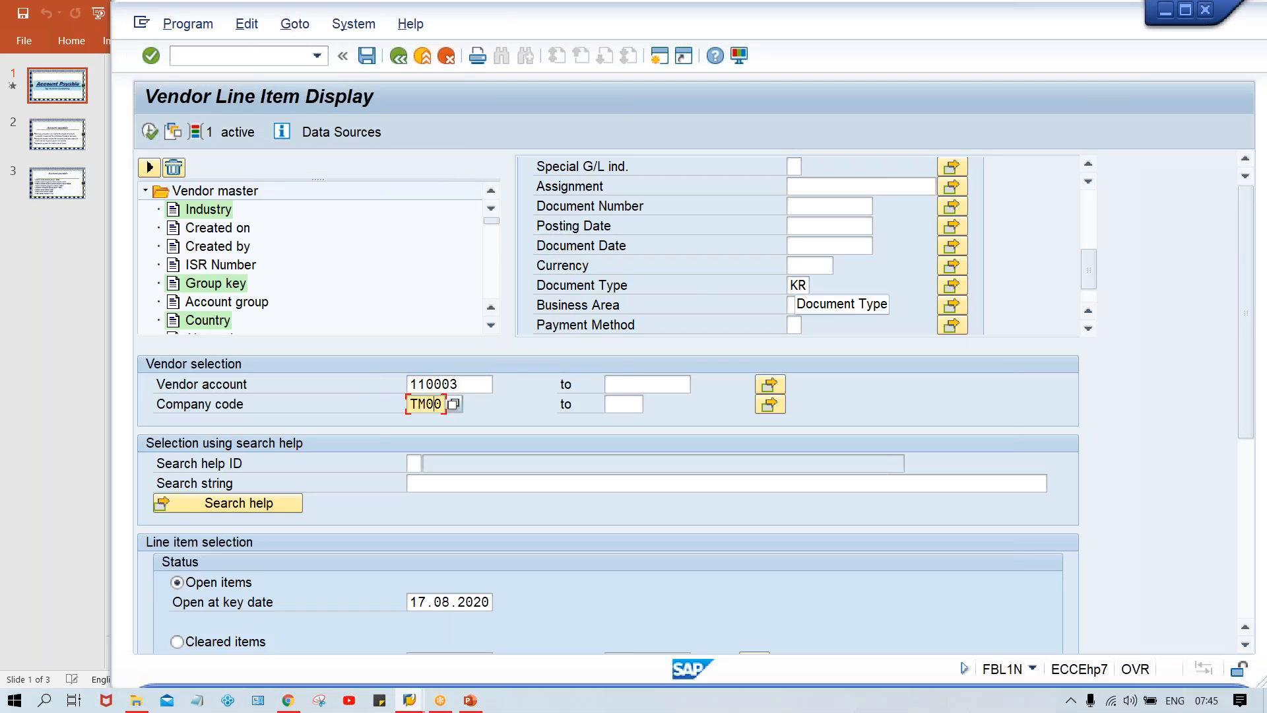
{"action": "left_click", "coordinate": [149, 133]}
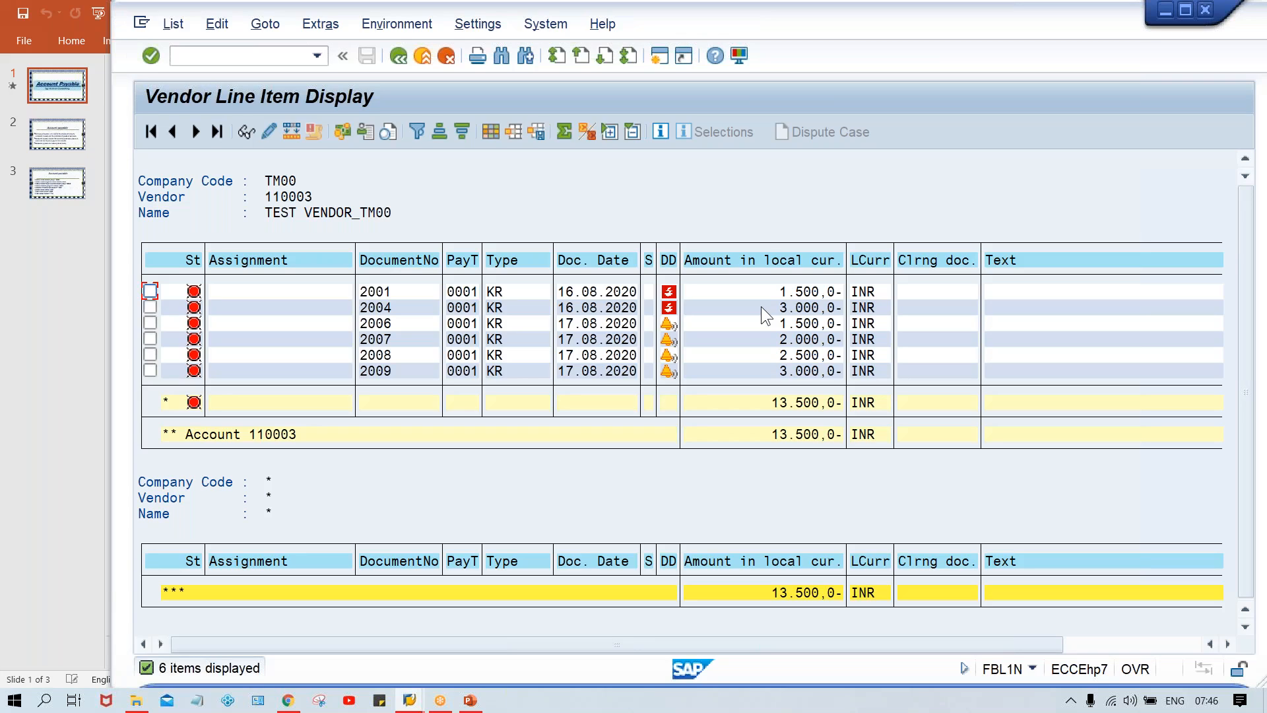
{"action": "left_click", "coordinate": [398, 56]}
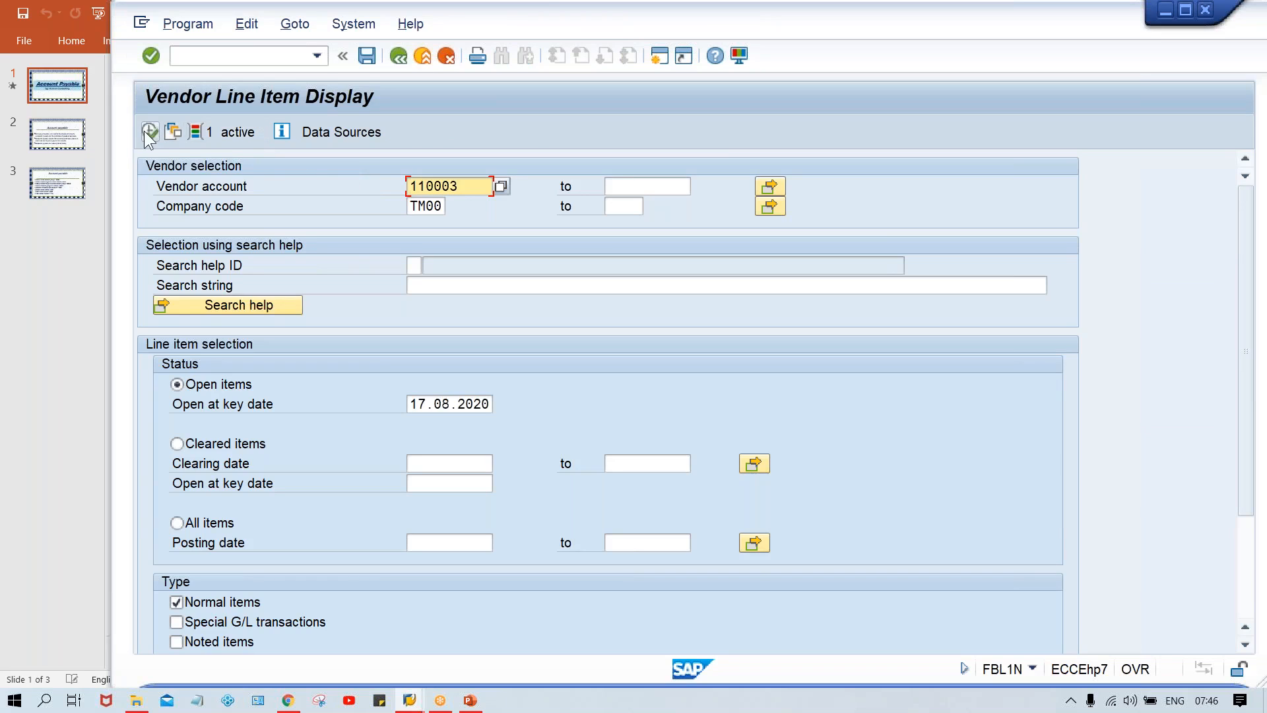
Step: Add posting date 17.08.2020 to the dynamic selections and run the vendor line item report
{"action": "left_click", "coordinate": [173, 132]}
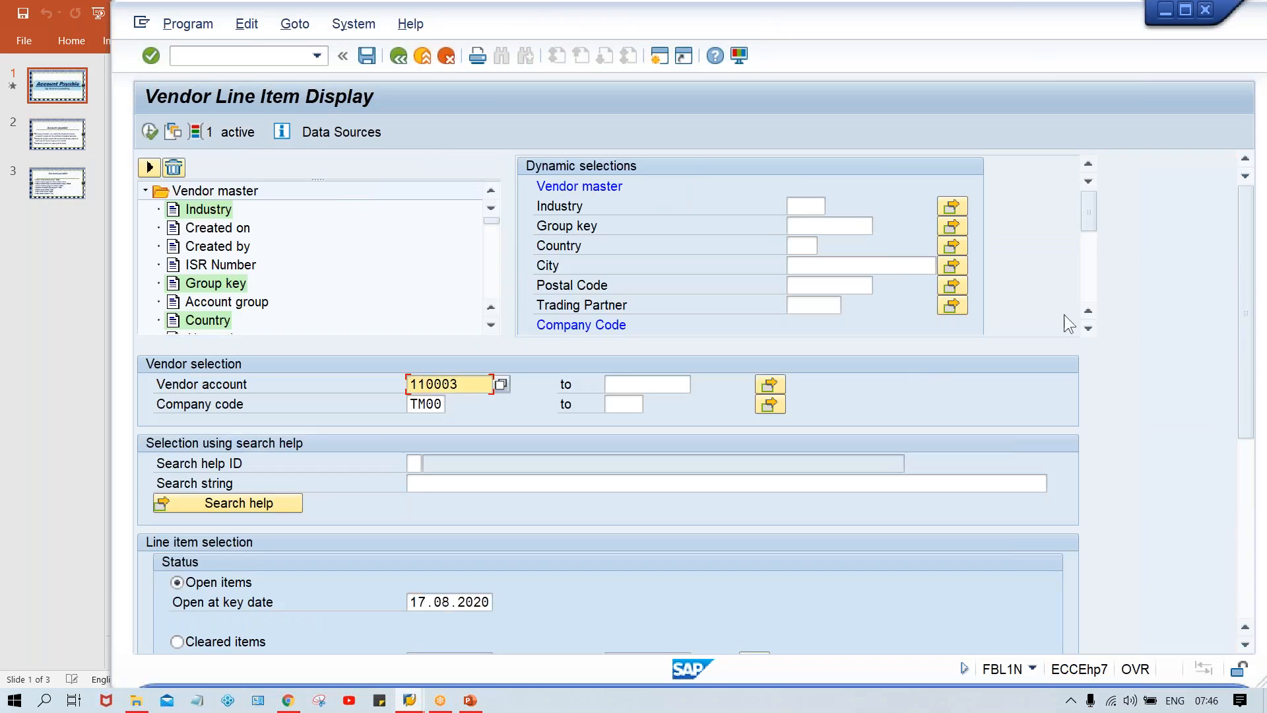
{"action": "left_click", "coordinate": [1086, 282]}
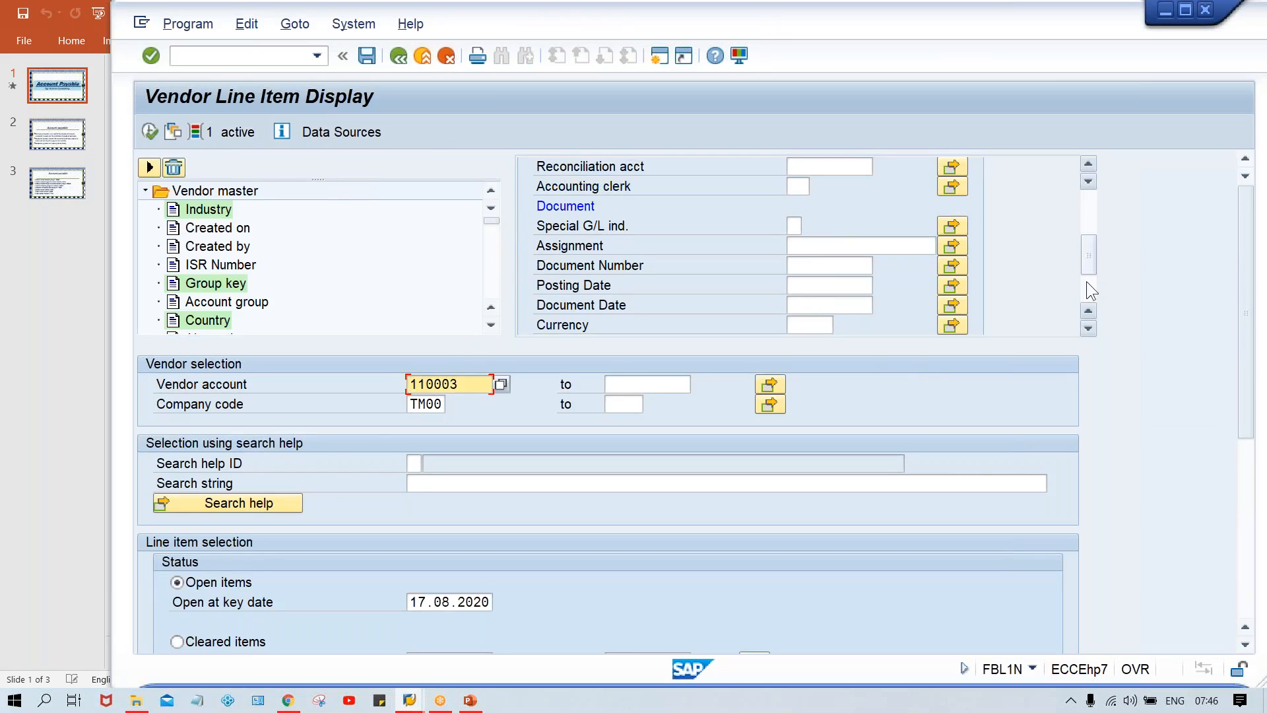
{"action": "left_click", "coordinate": [801, 282]}
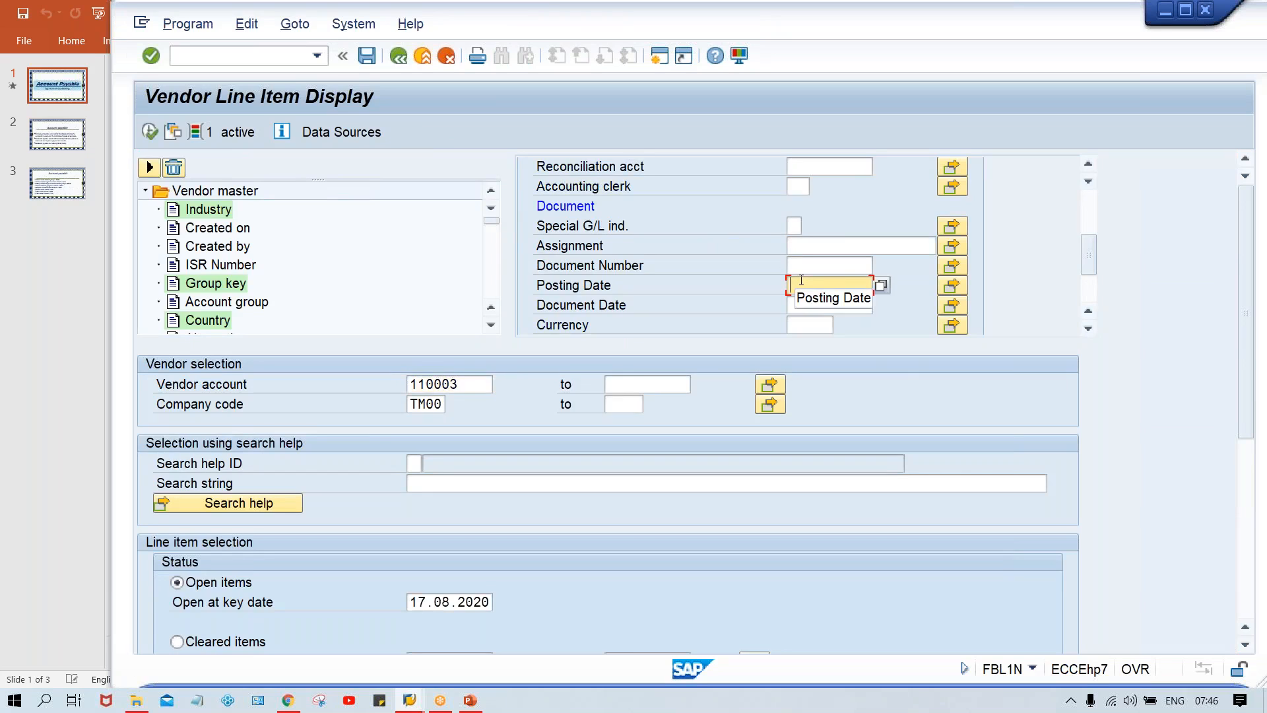
{"action": "type", "text": "17.08.2020"}
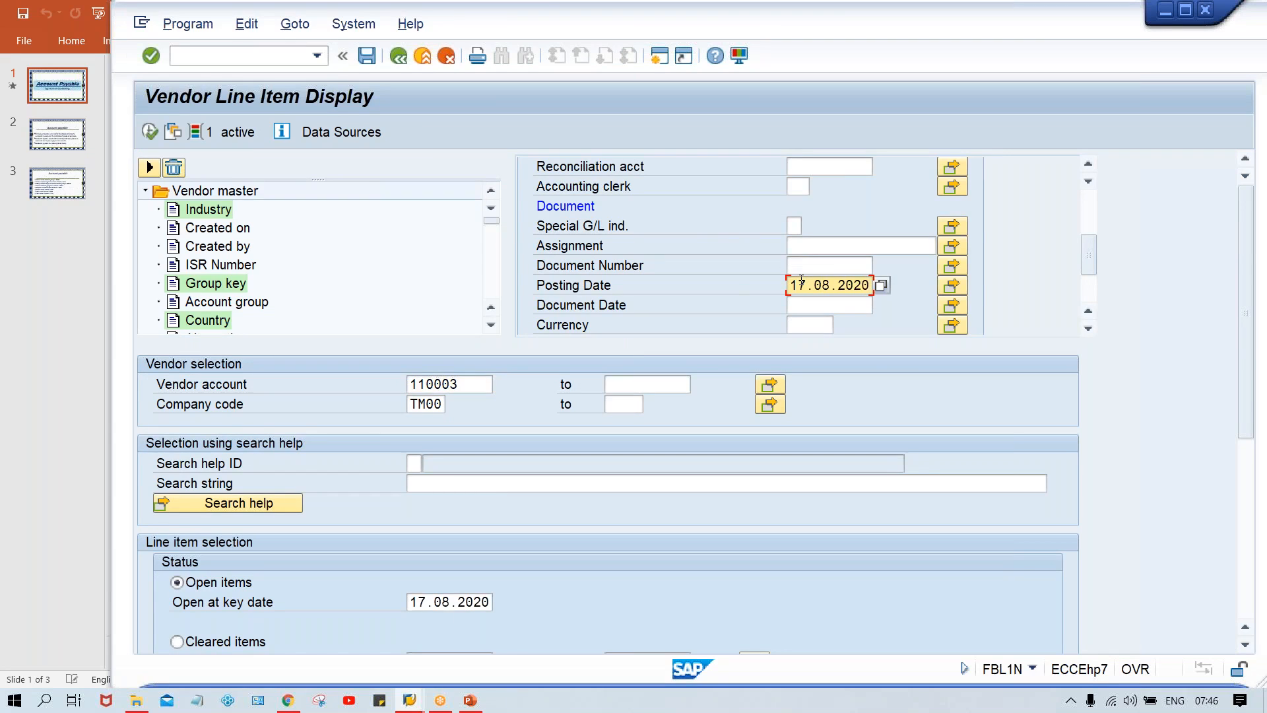
{"action": "left_click", "coordinate": [151, 132]}
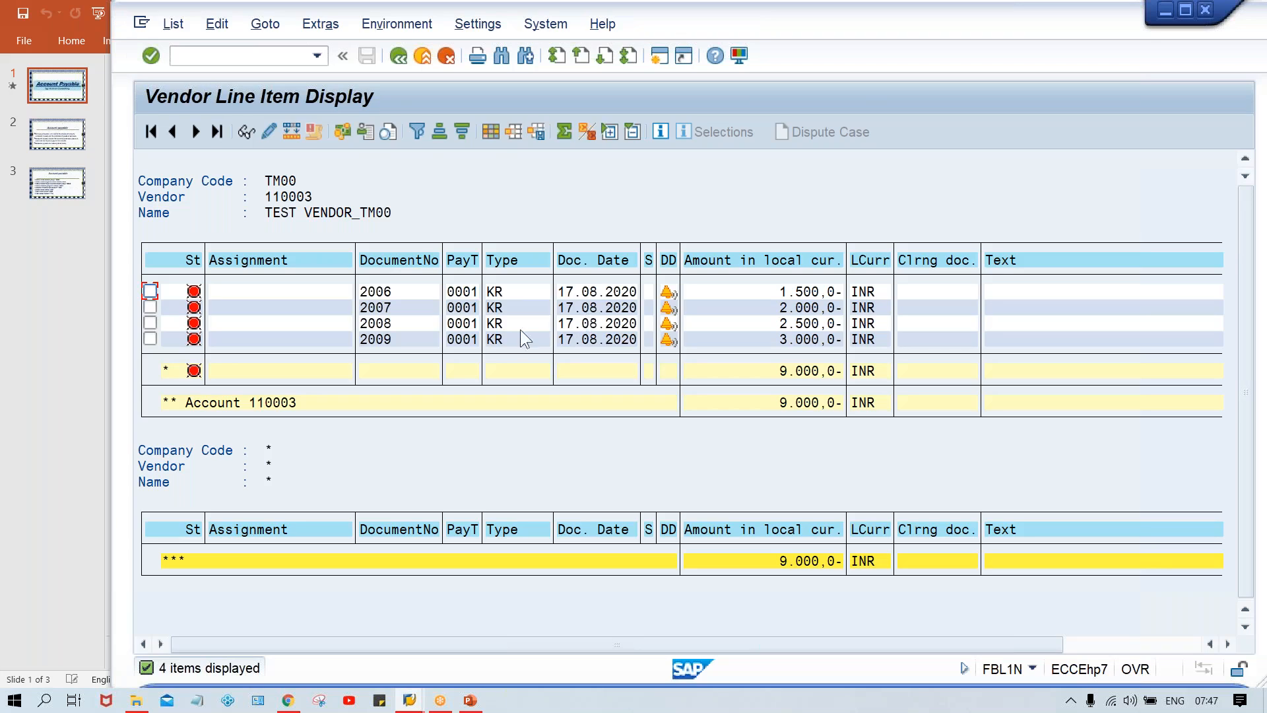
Step: Return to the selection screen and review the posting date and document type criteria in the dynamic selections
{"action": "left_click", "coordinate": [396, 58]}
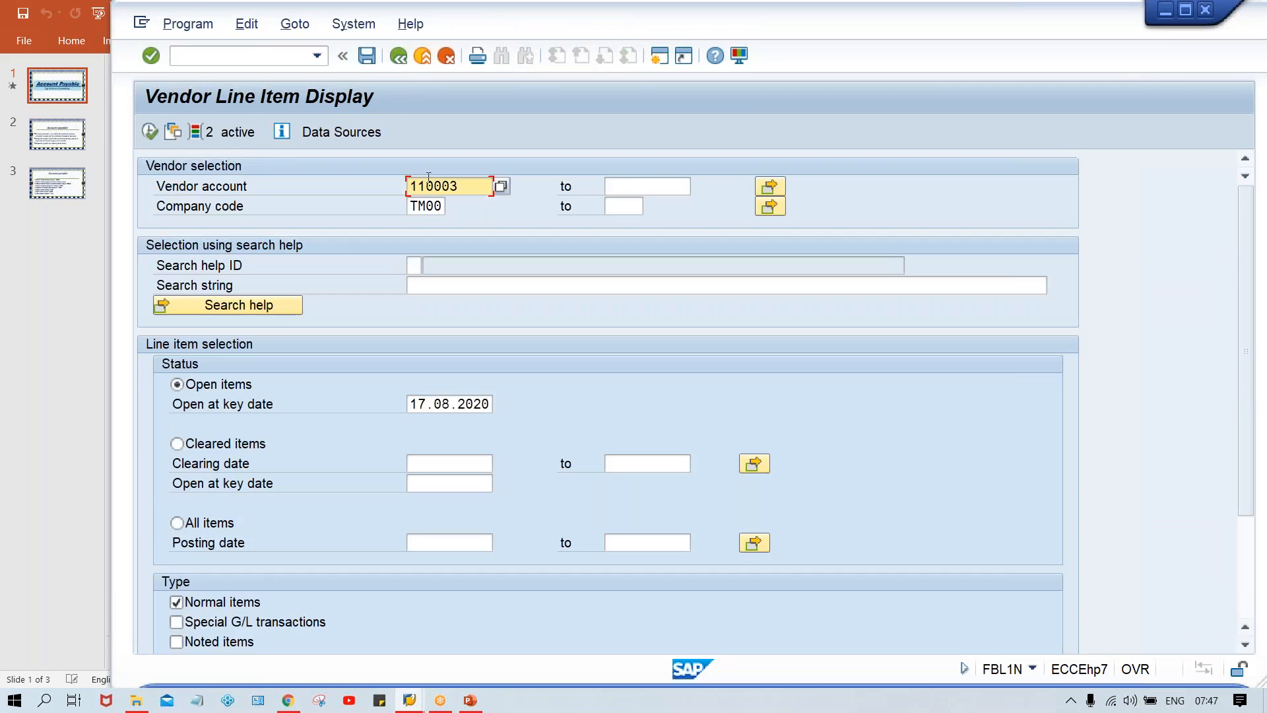
{"action": "left_click", "coordinate": [234, 129]}
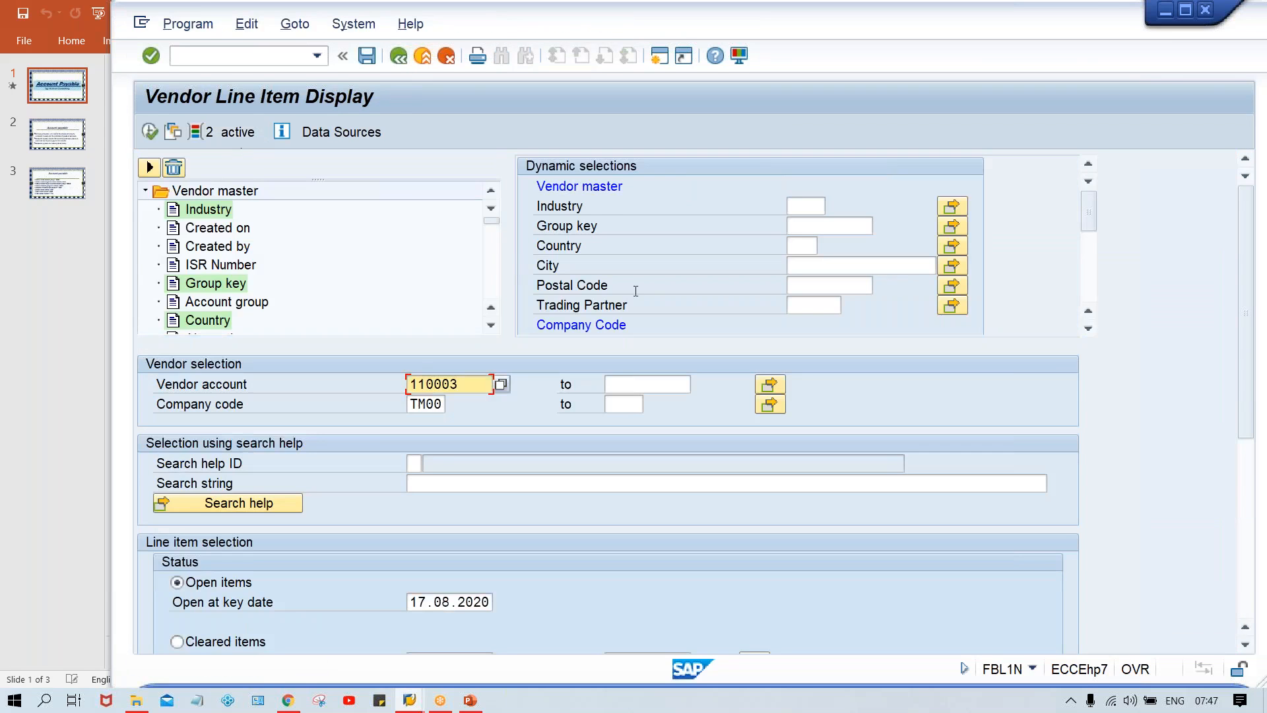
{"action": "left_click", "coordinate": [1083, 282]}
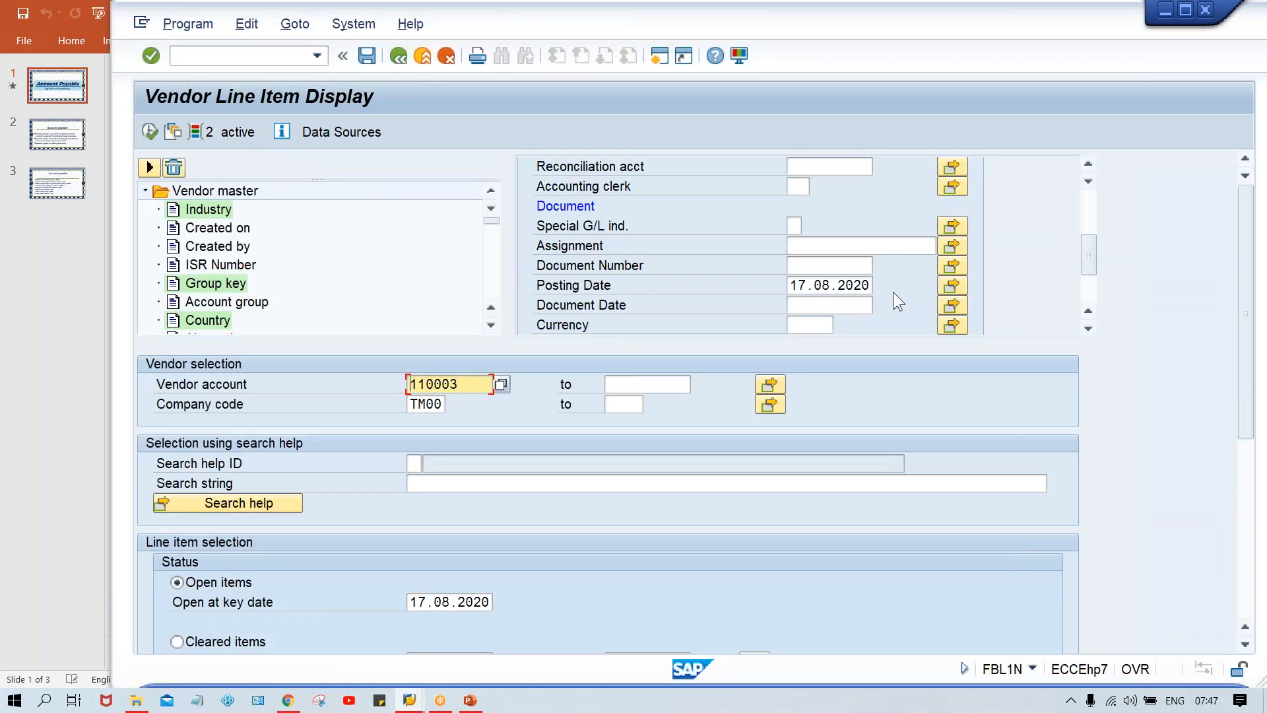
{"action": "left_click", "coordinate": [836, 285]}
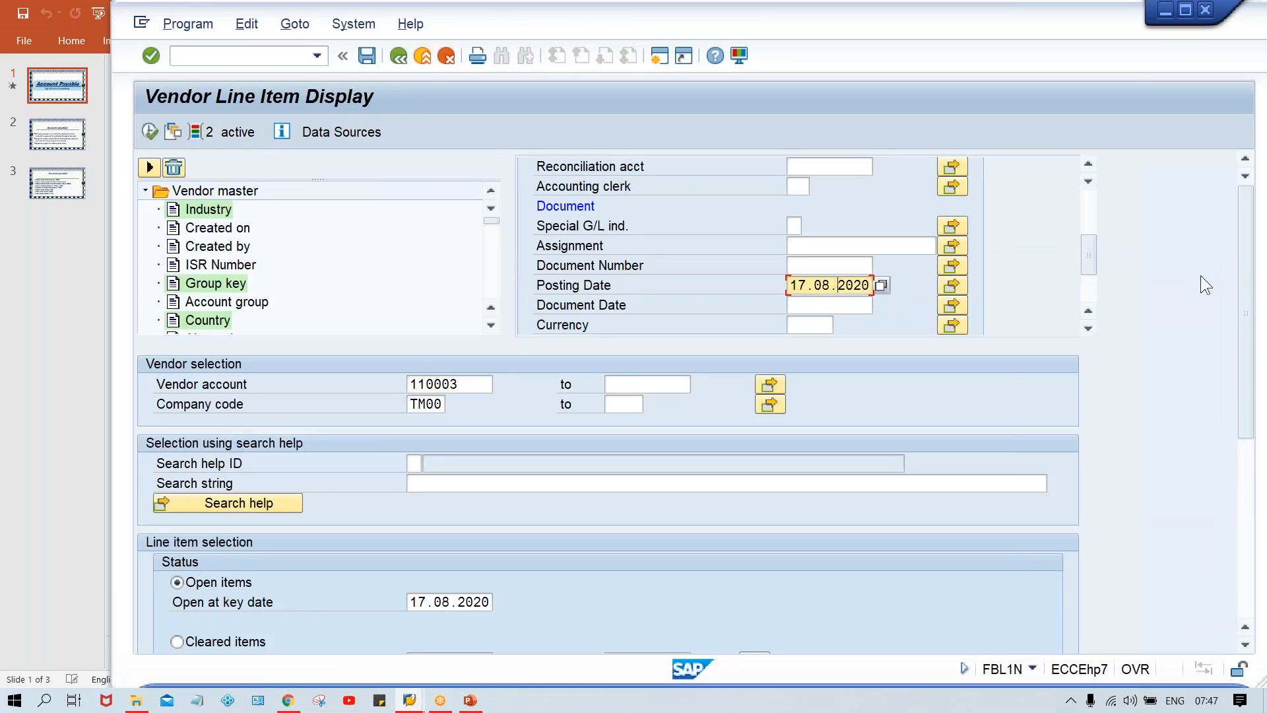
{"action": "left_click", "coordinate": [1090, 298]}
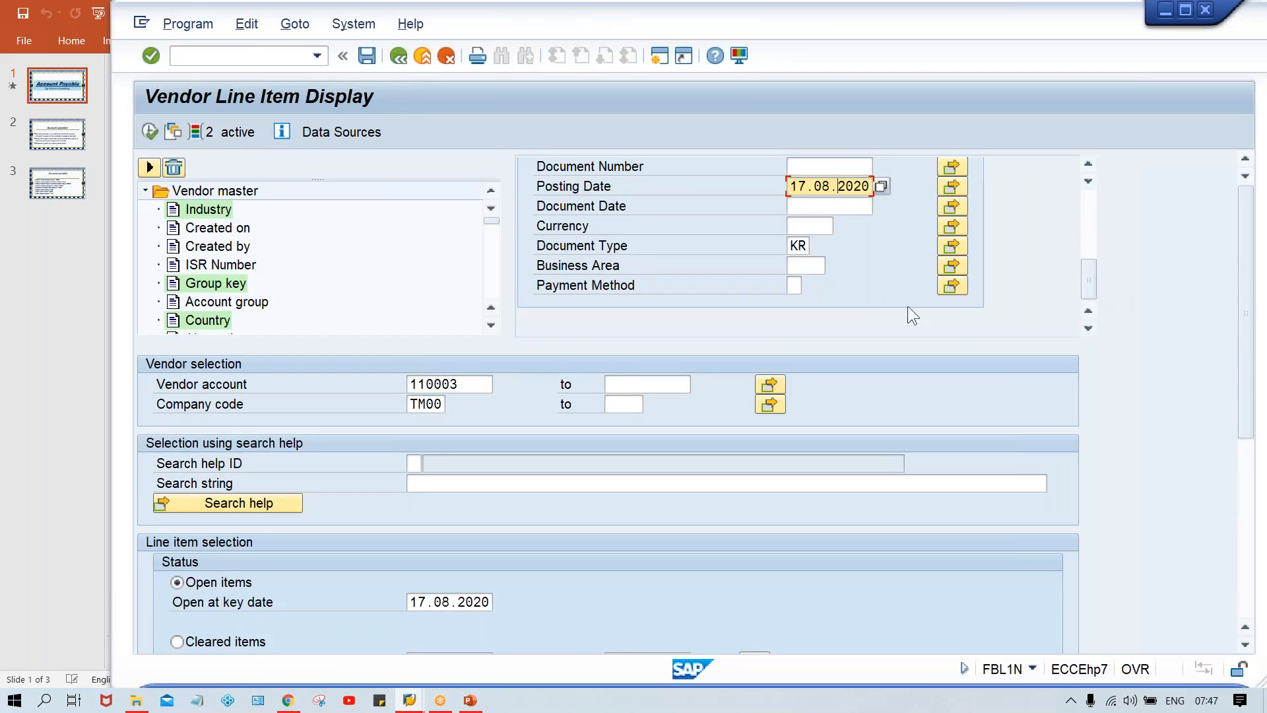
Step: Open the G/L account line item report with transaction /NFBL3N
{"action": "left_click", "coordinate": [222, 52]}
{"action": "type", "text": "/N"}
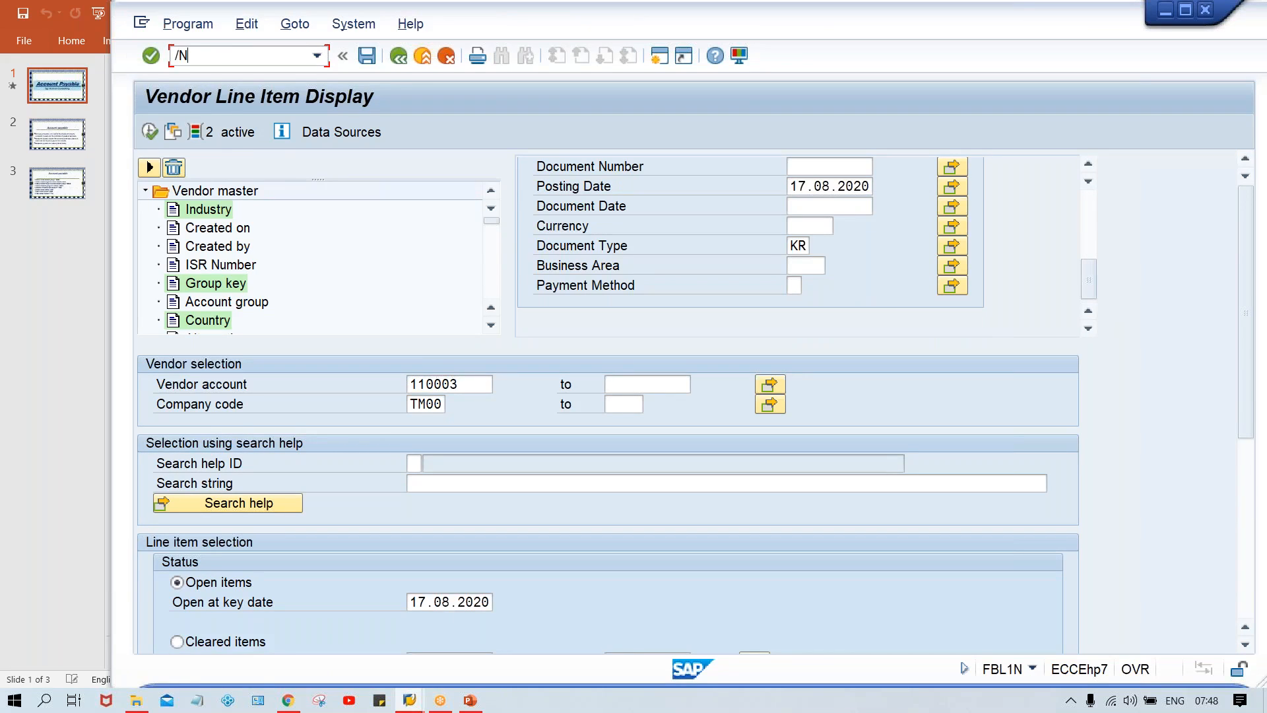
{"action": "type", "text": "FBL3N"}
{"action": "key", "text": "Return"}
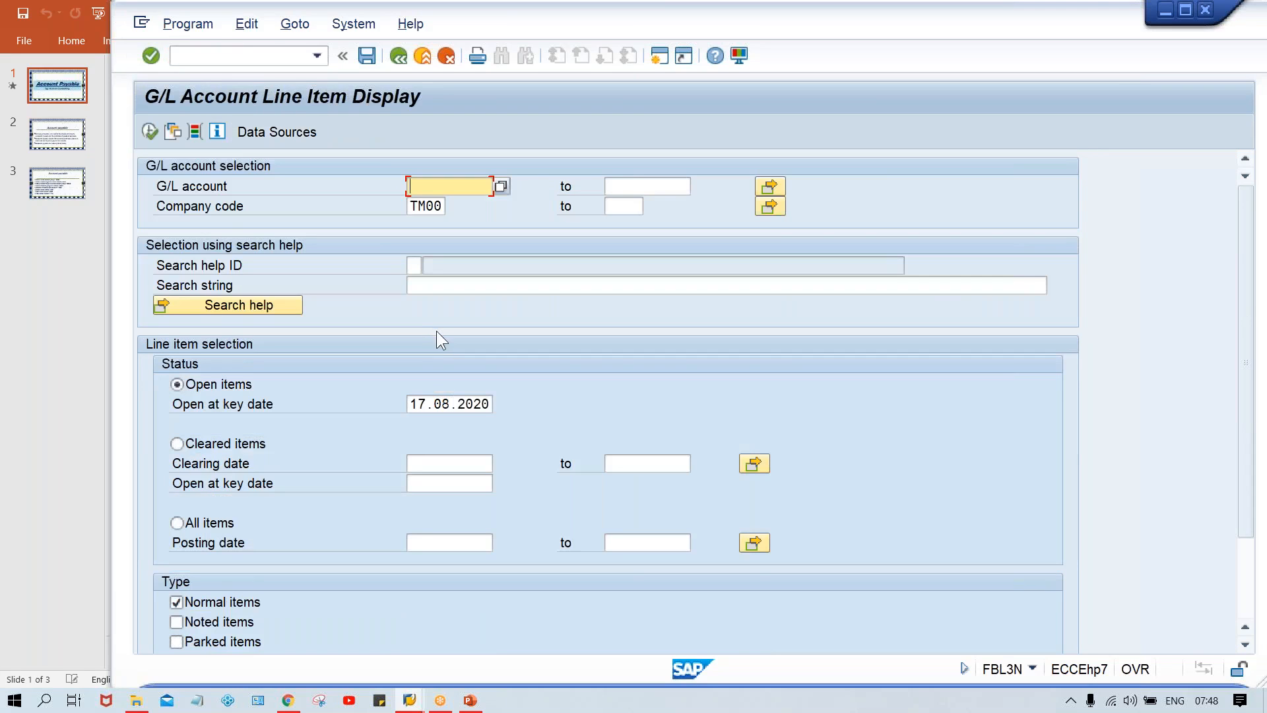
{"action": "left_click", "coordinate": [194, 133]}
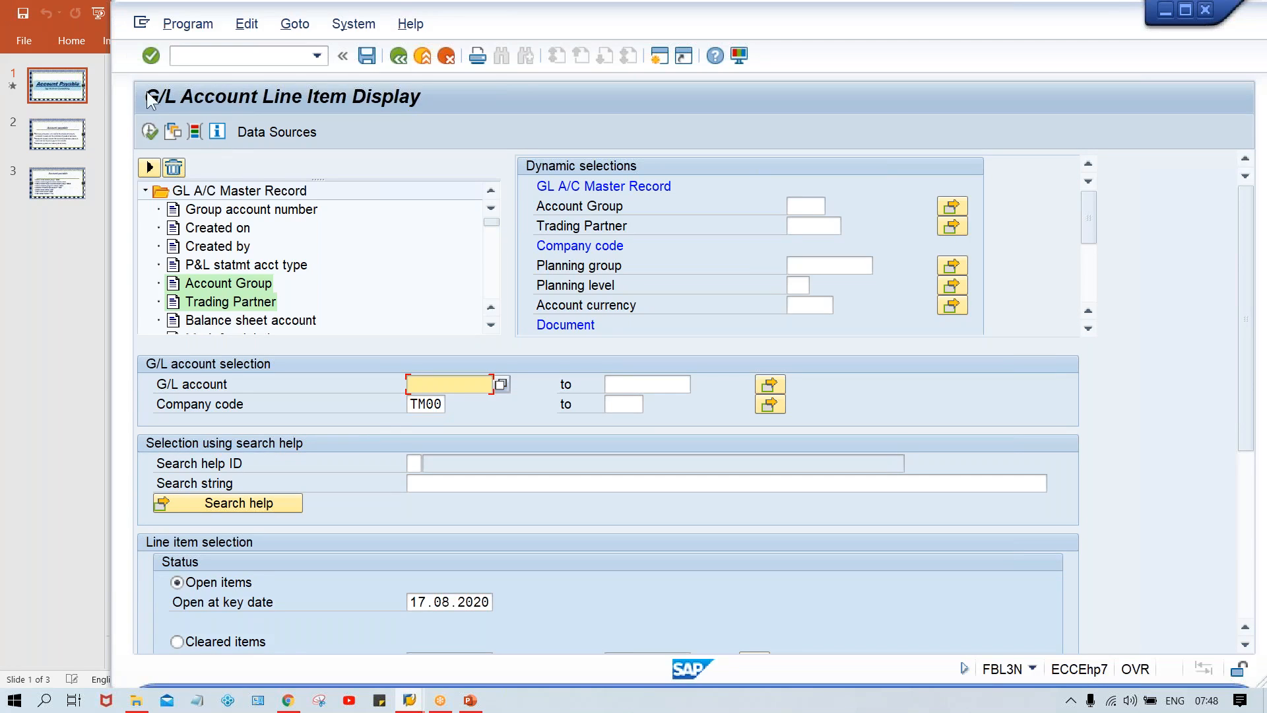
{"action": "left_click", "coordinate": [194, 130]}
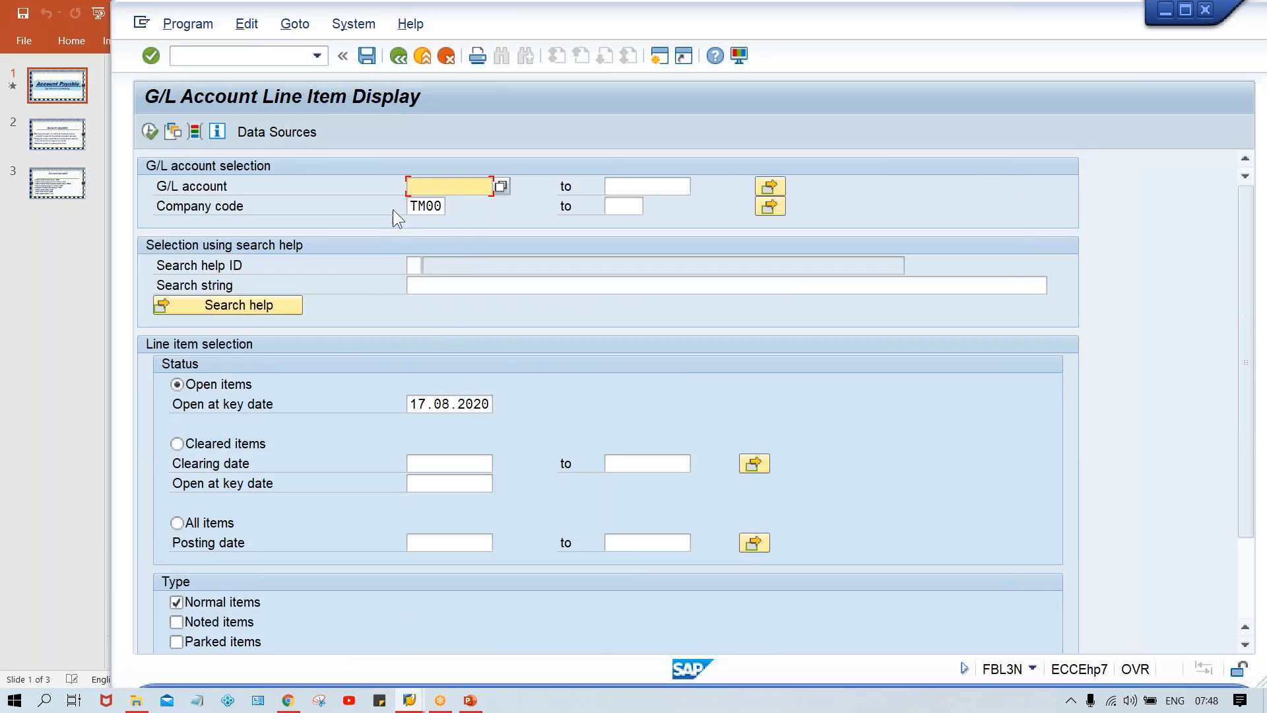
{"action": "left_click", "coordinate": [420, 200]}
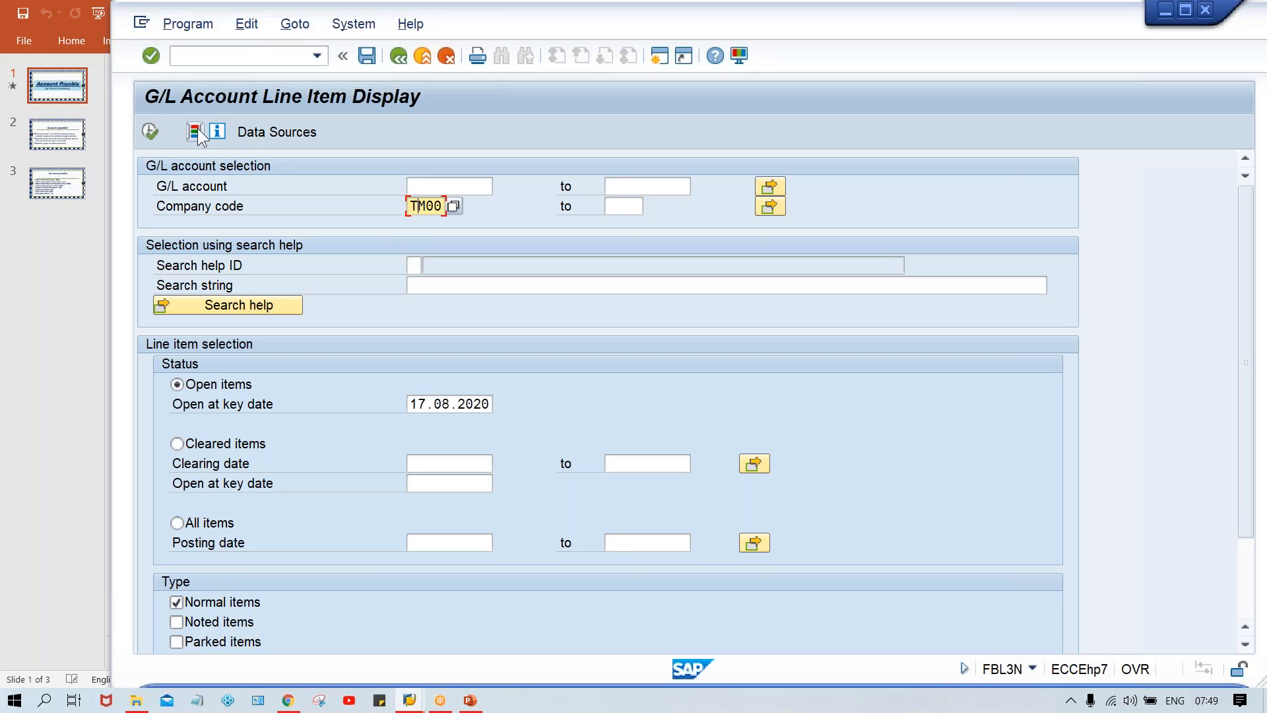
Step: Show the dynamic selections of the G/L report and add Fiscal Year from the Document fields as a selection criterion
{"action": "left_click", "coordinate": [196, 130]}
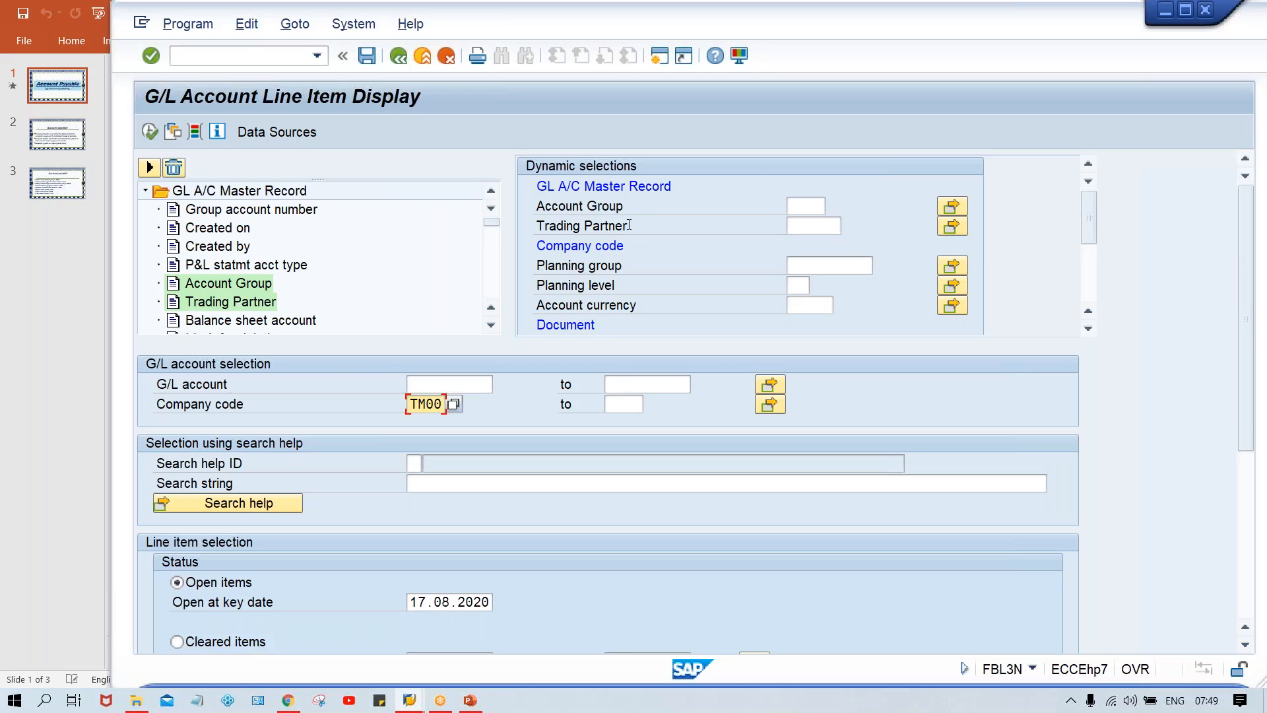
{"action": "left_click", "coordinate": [490, 286]}
{"action": "left_click", "coordinate": [490, 286]}
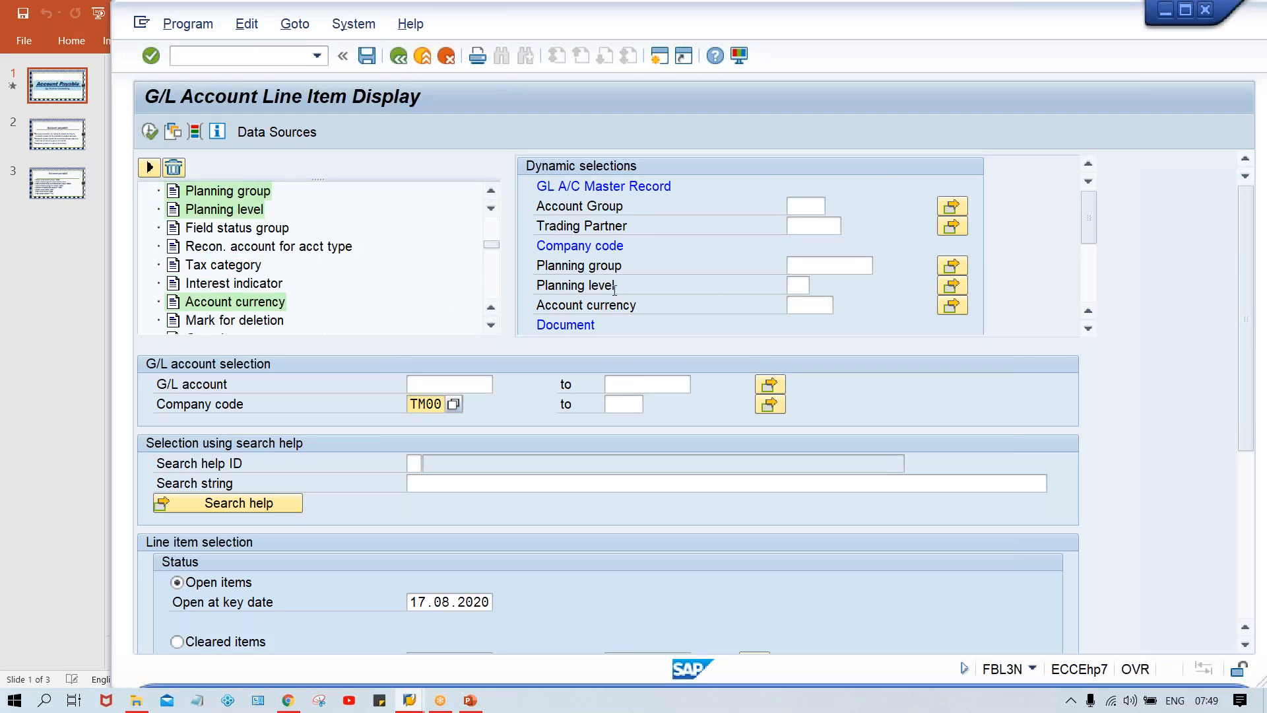
{"action": "left_click", "coordinate": [485, 279]}
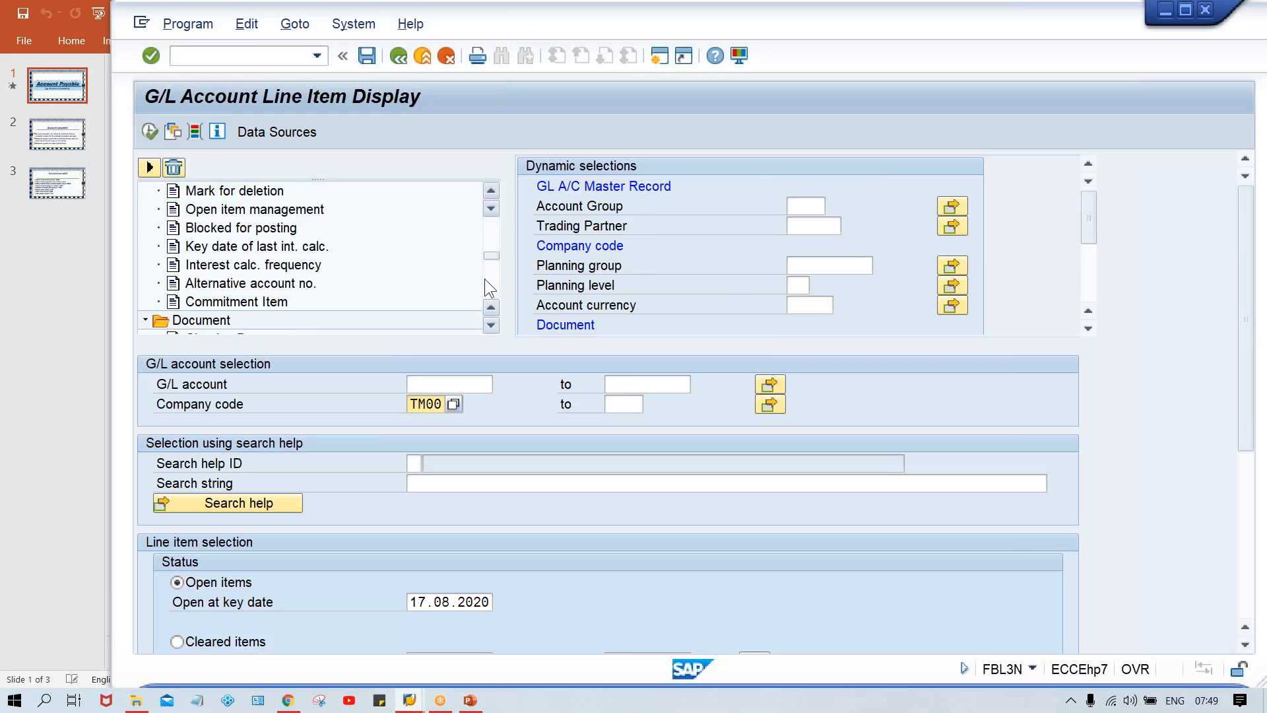
{"action": "left_click", "coordinate": [485, 280]}
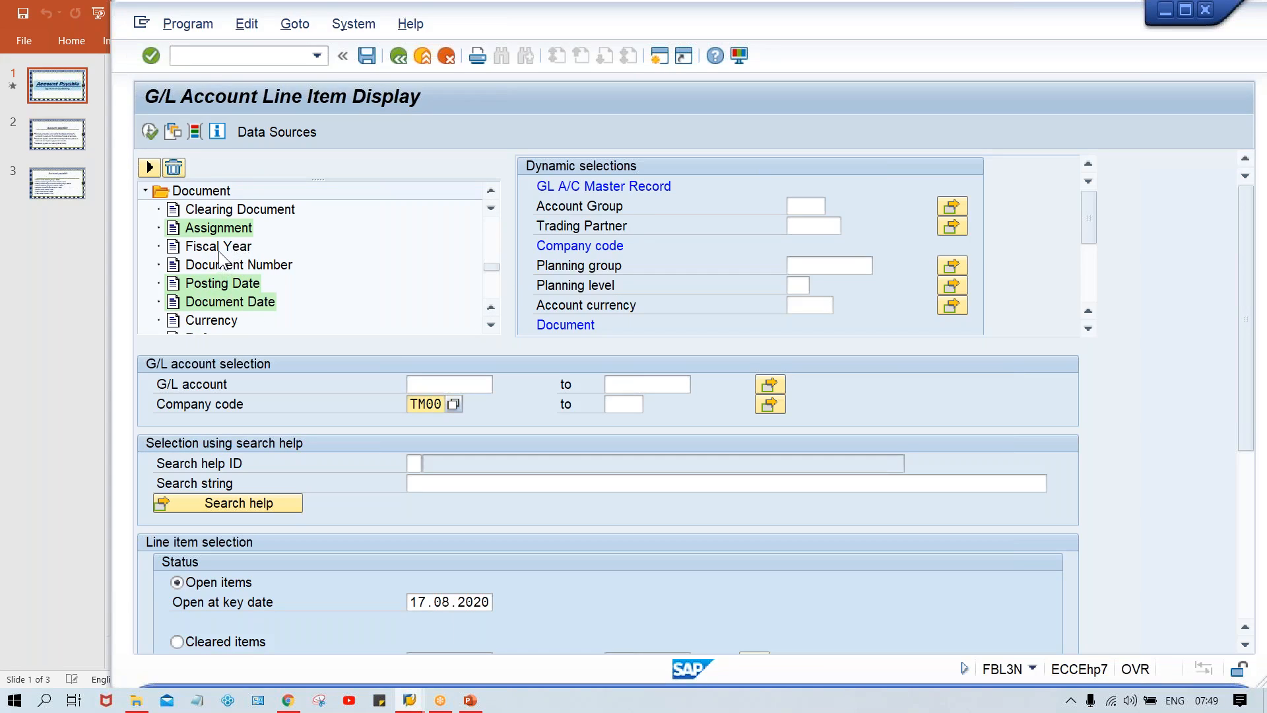
{"action": "left_click", "coordinate": [1083, 288]}
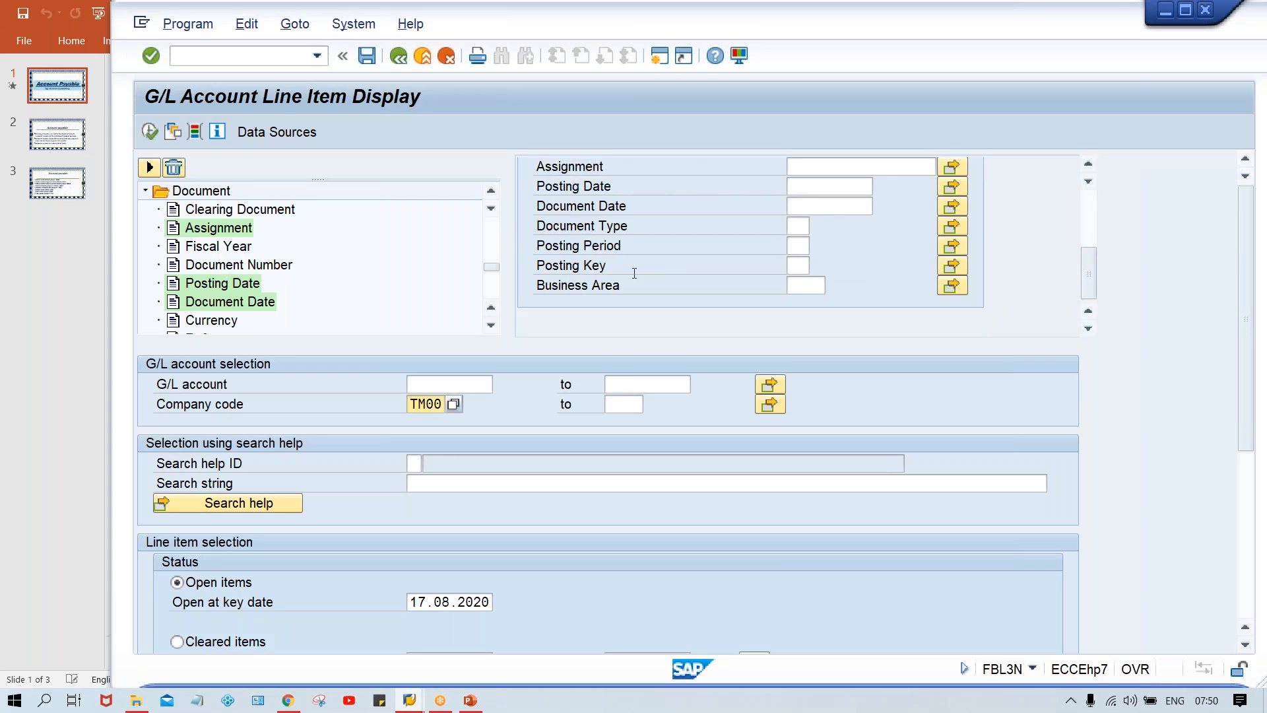
{"action": "double_click", "coordinate": [202, 250]}
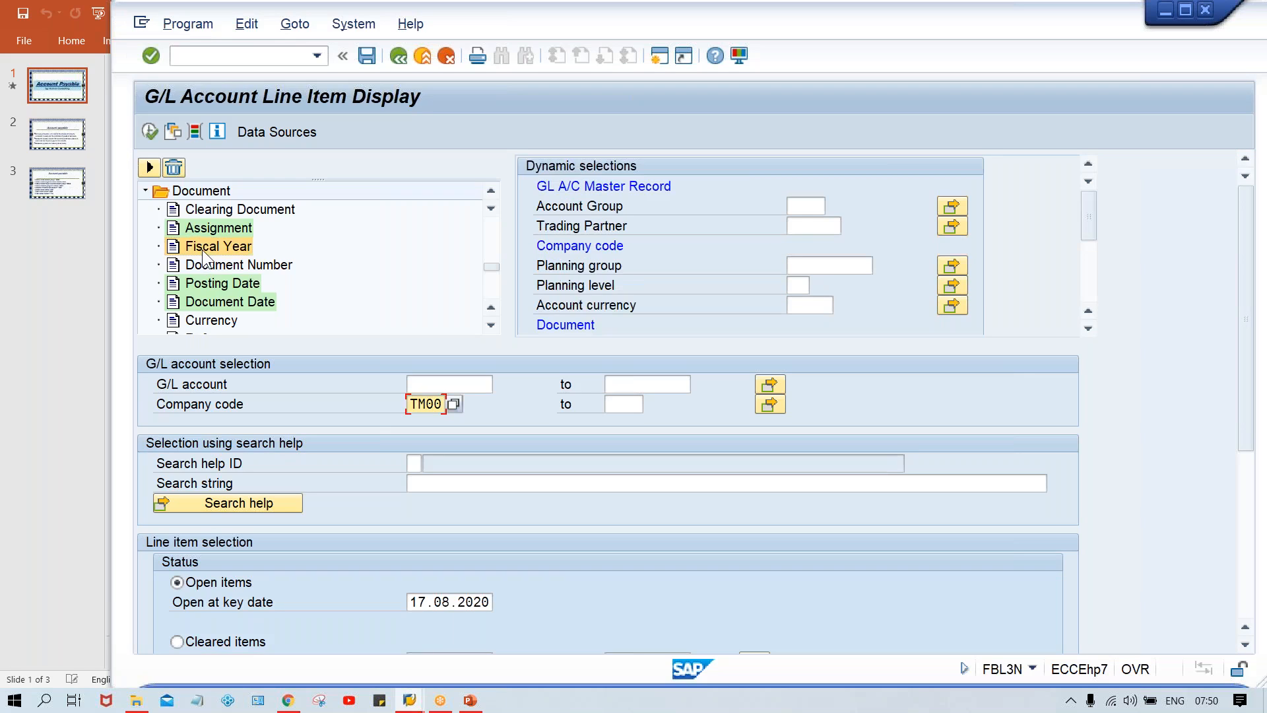
{"action": "left_click", "coordinate": [1087, 286]}
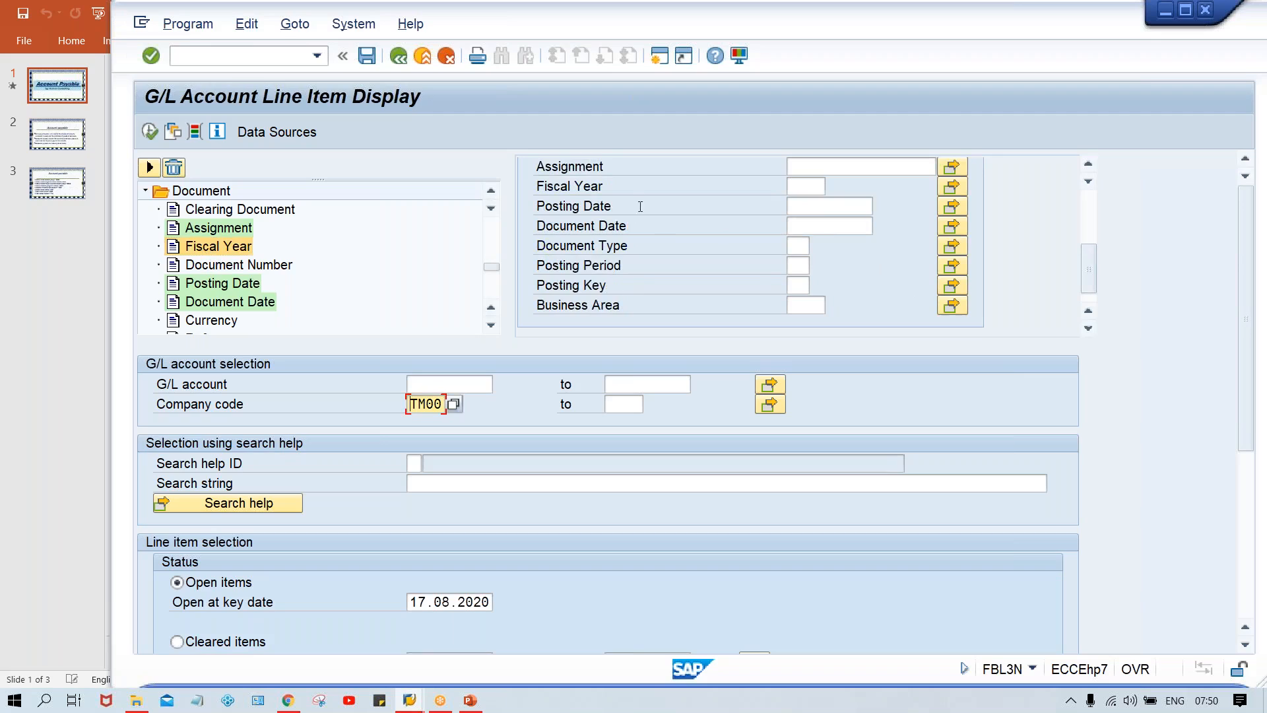
{"action": "left_click", "coordinate": [805, 185]}
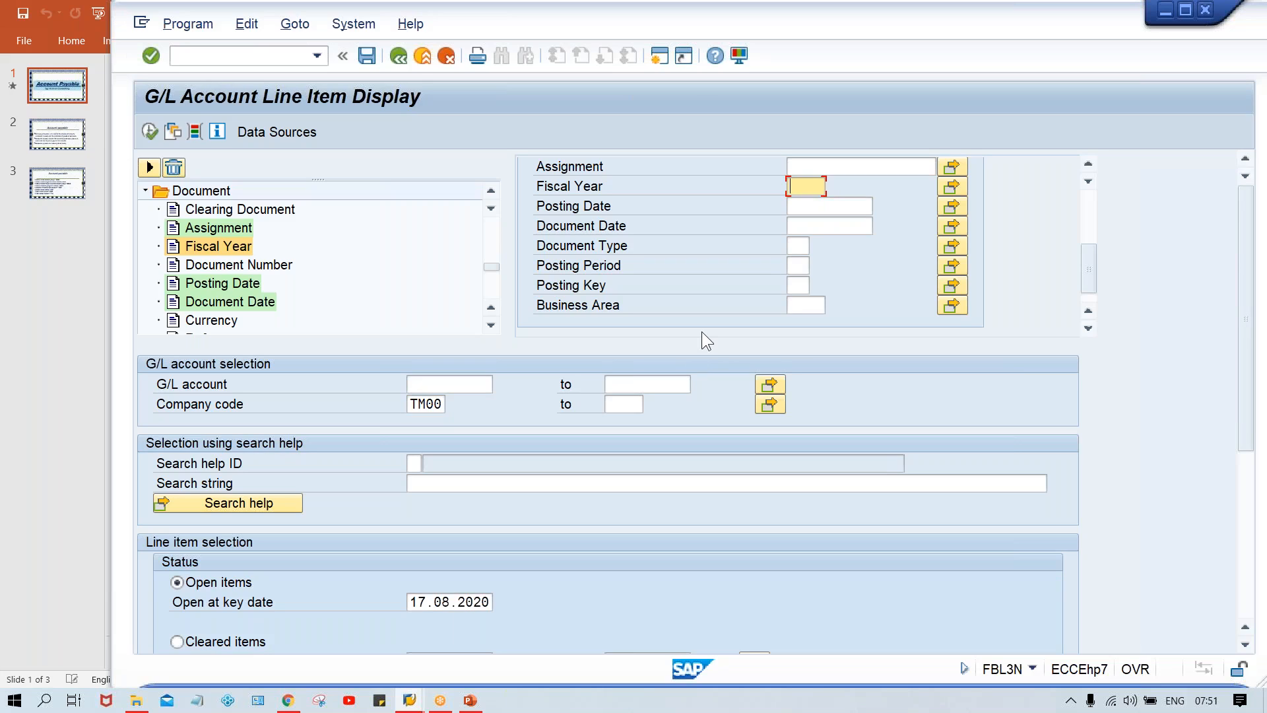
{"action": "left_click", "coordinate": [800, 271]}
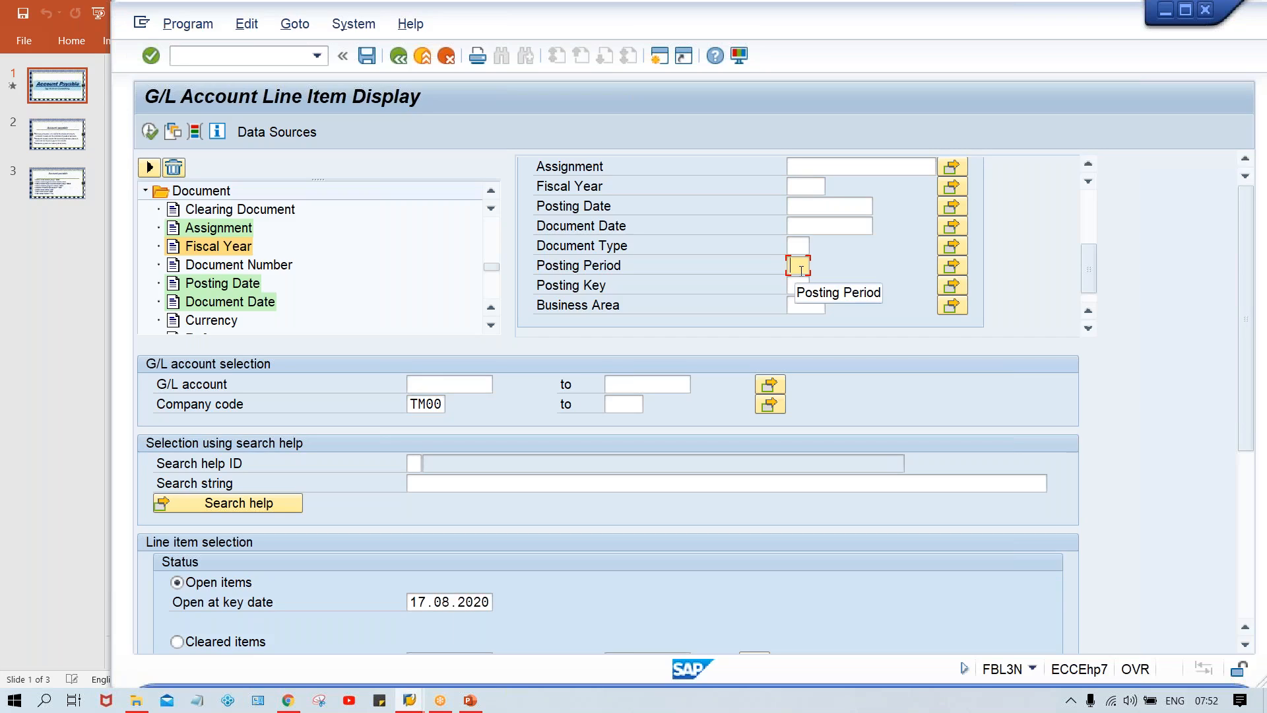
{"action": "left_click", "coordinate": [919, 24]}
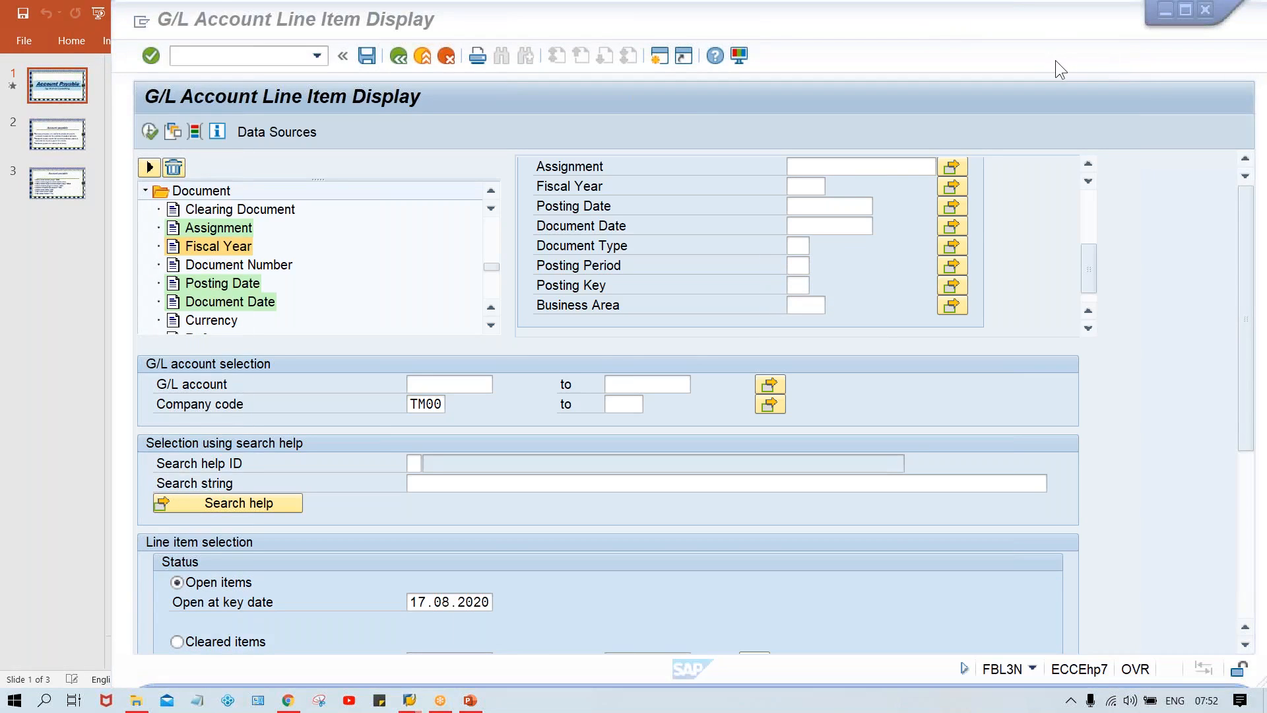